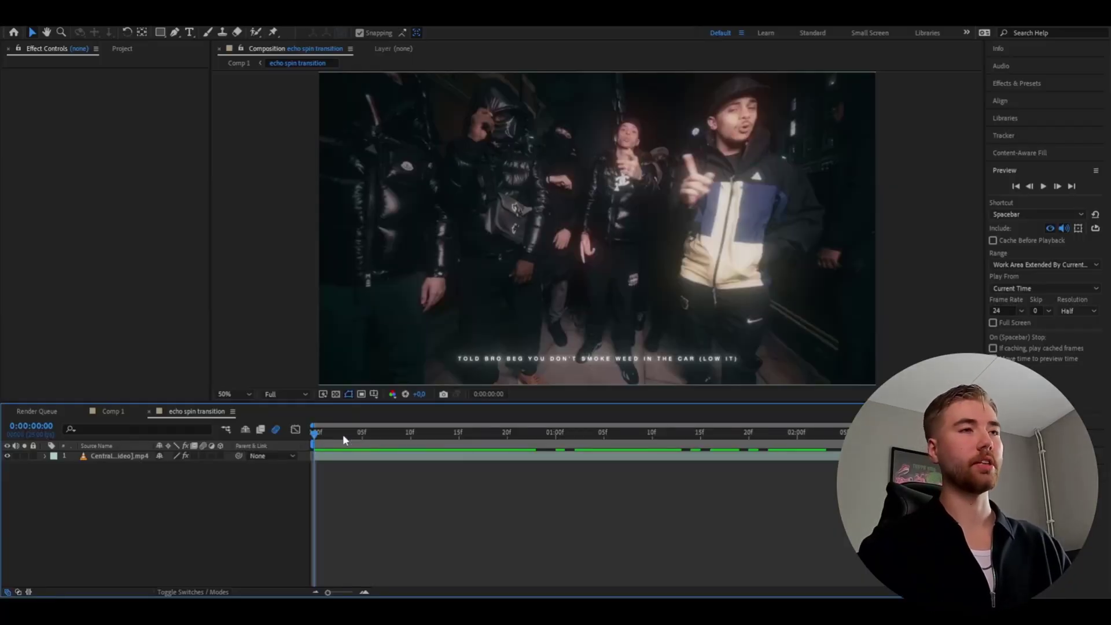
- Look through the footage for the cuts and mark them with composition markers at 0:00:01:05 and 0:00:01:18
{"action": "left_click_drag", "start_coordinate": [343, 434], "coordinate": [844, 458]}
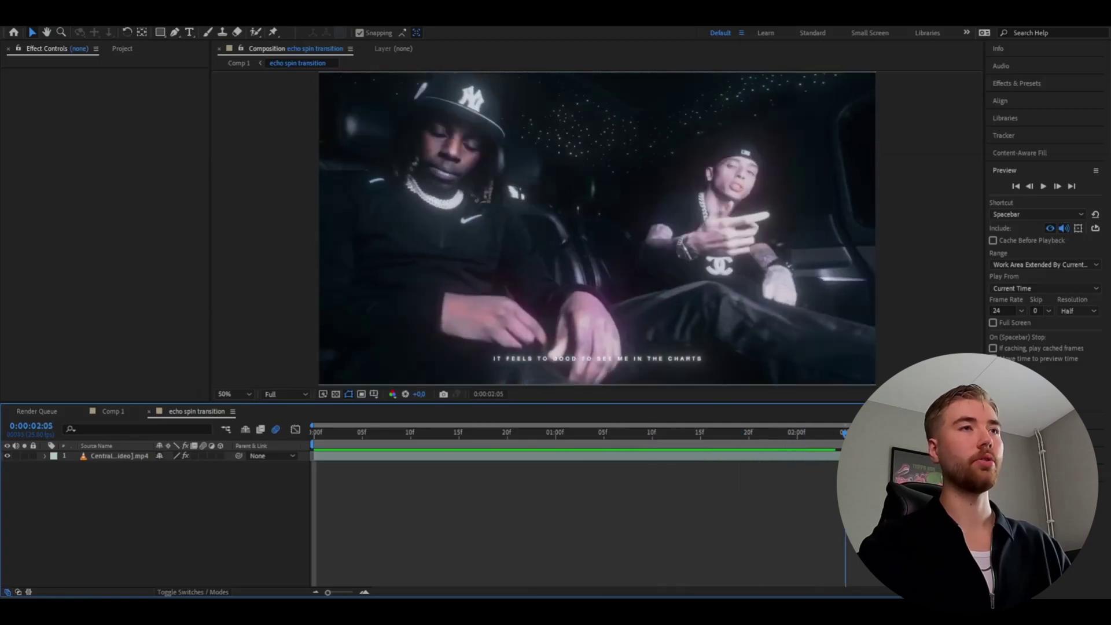
{"action": "left_click", "coordinate": [536, 433]}
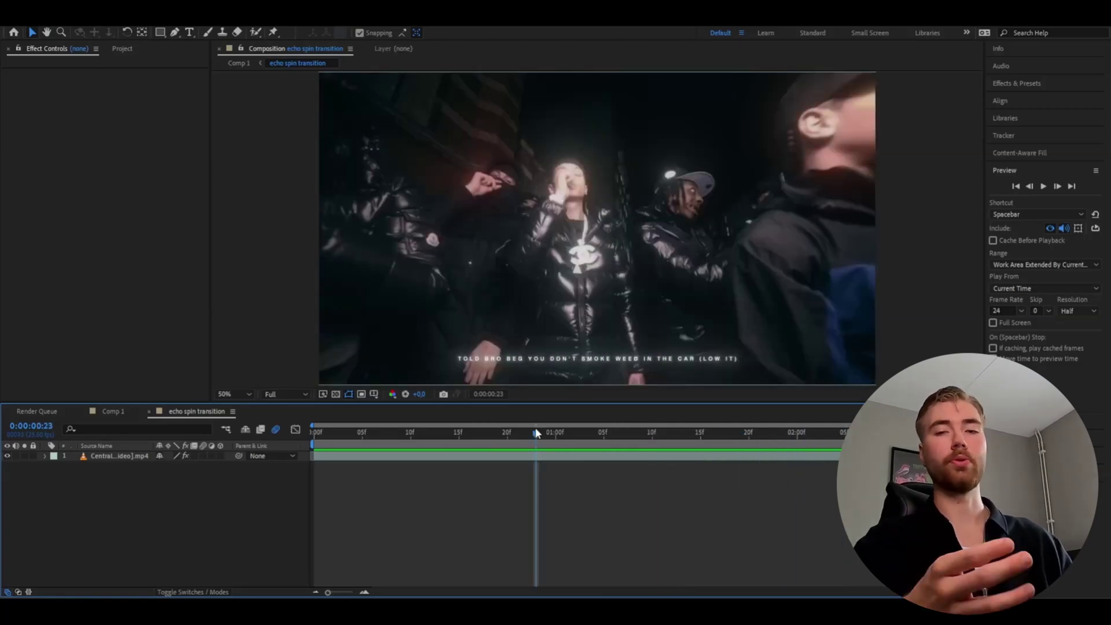
{"action": "left_click_drag", "start_coordinate": [536, 433], "coordinate": [733, 502]}
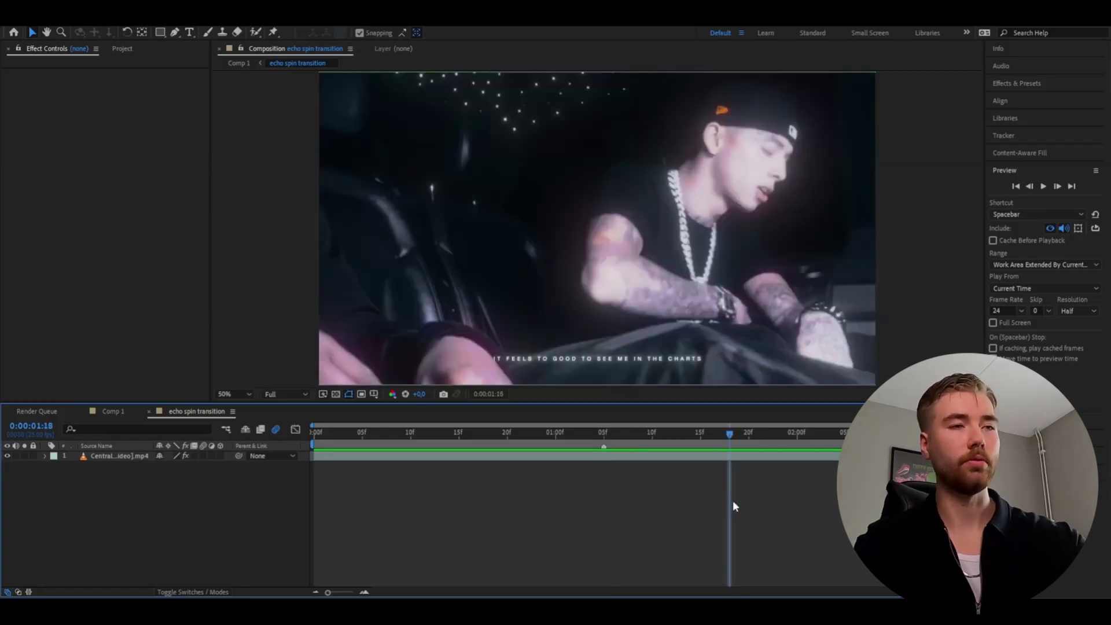
{"action": "key", "text": "KP_Multiply"}
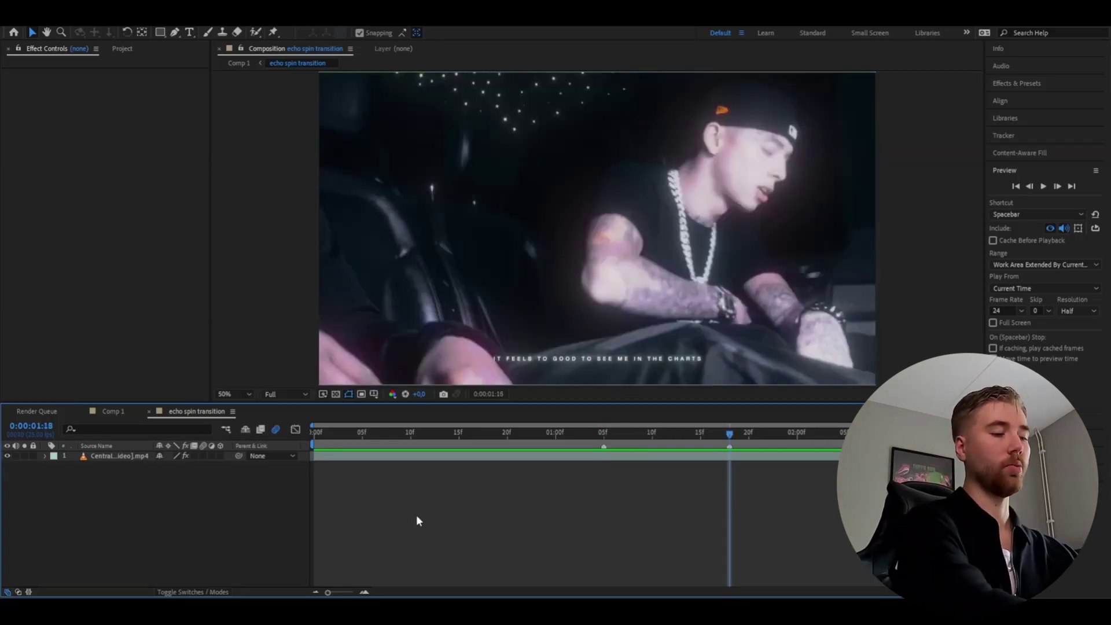
- Create an adjustment layer around the marker at 0:00:01:05 and set its Radial Blur antialiasing to High
{"action": "key", "text": "ctrl+alt+y"}
{"action": "left_click", "coordinate": [603, 432]}
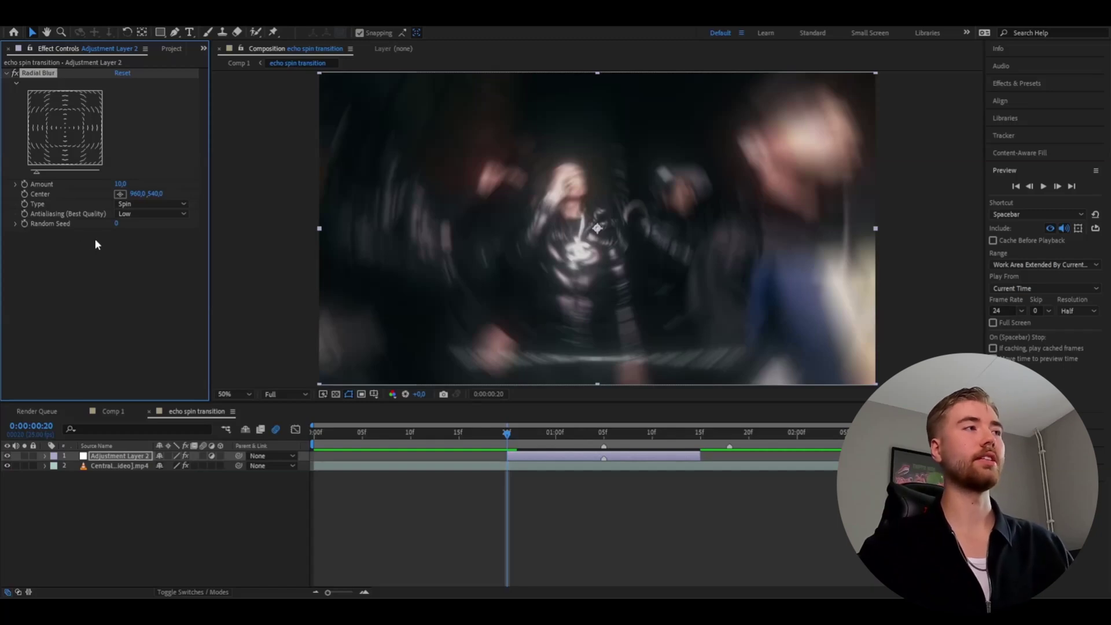
{"action": "left_click", "coordinate": [118, 214]}
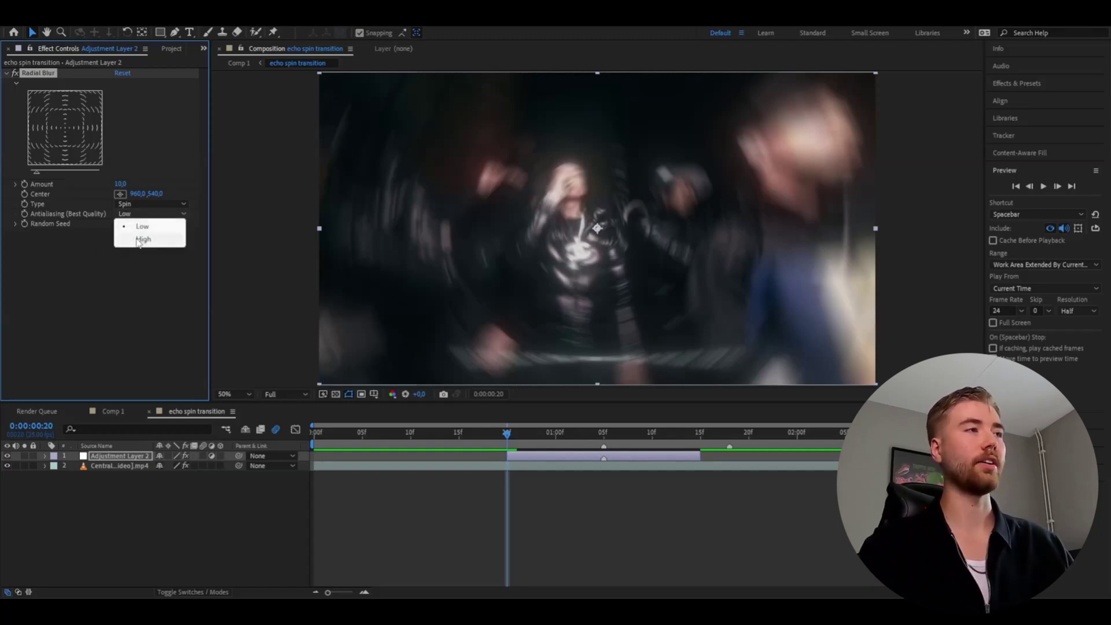
{"action": "left_click", "coordinate": [136, 238]}
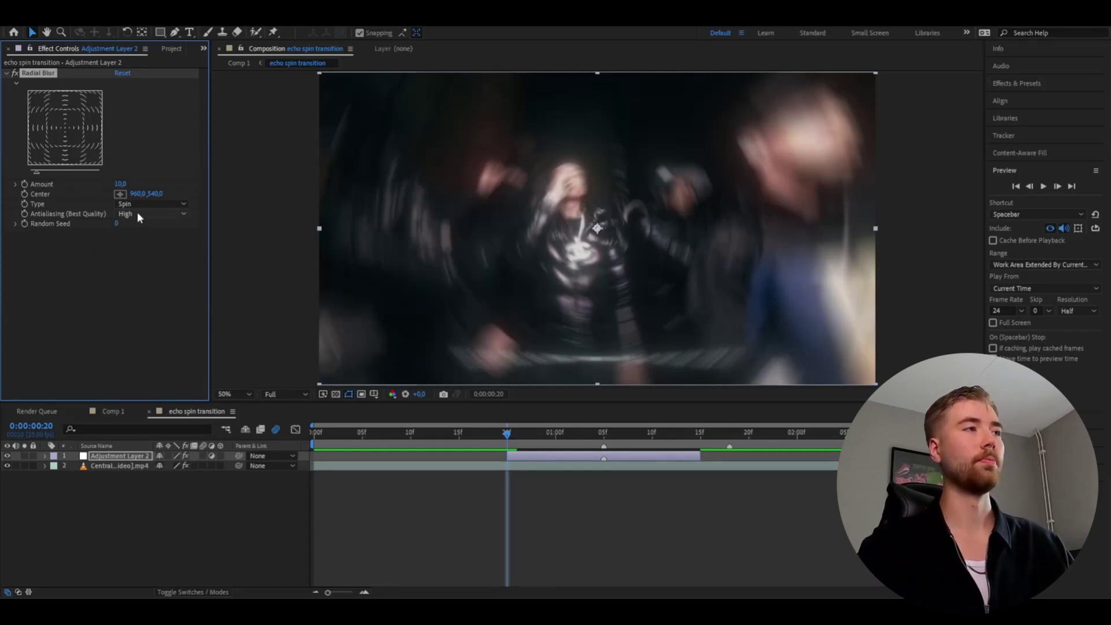
- Start keyframing the Radial Blur Amount at 0:00:00:20 with a value of 0
{"action": "left_click", "coordinate": [25, 184]}
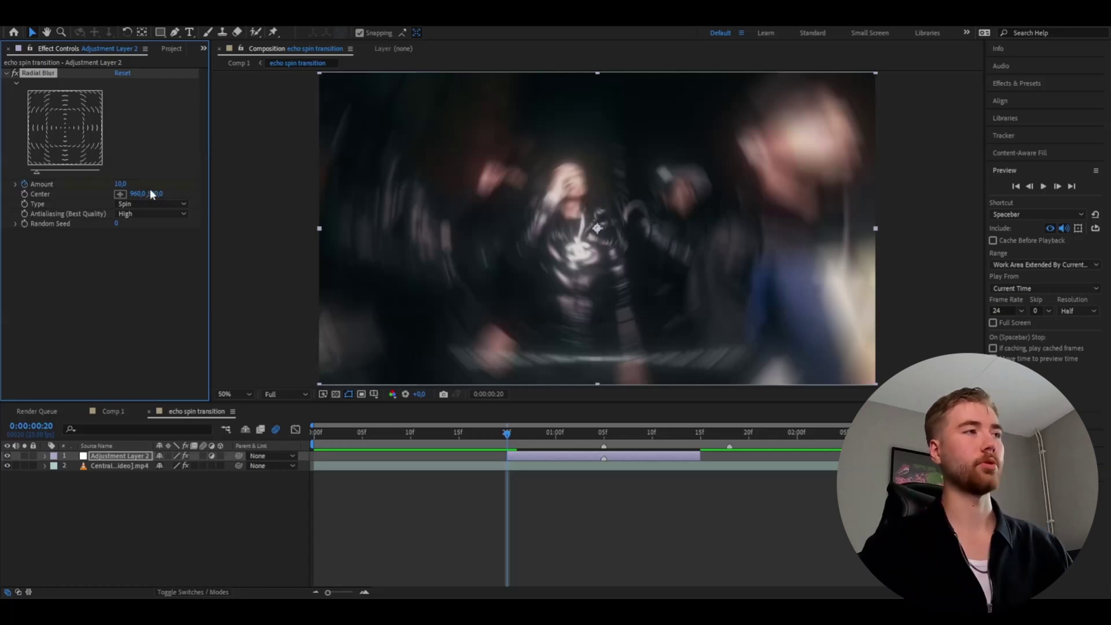
{"action": "left_click", "coordinate": [121, 183]}
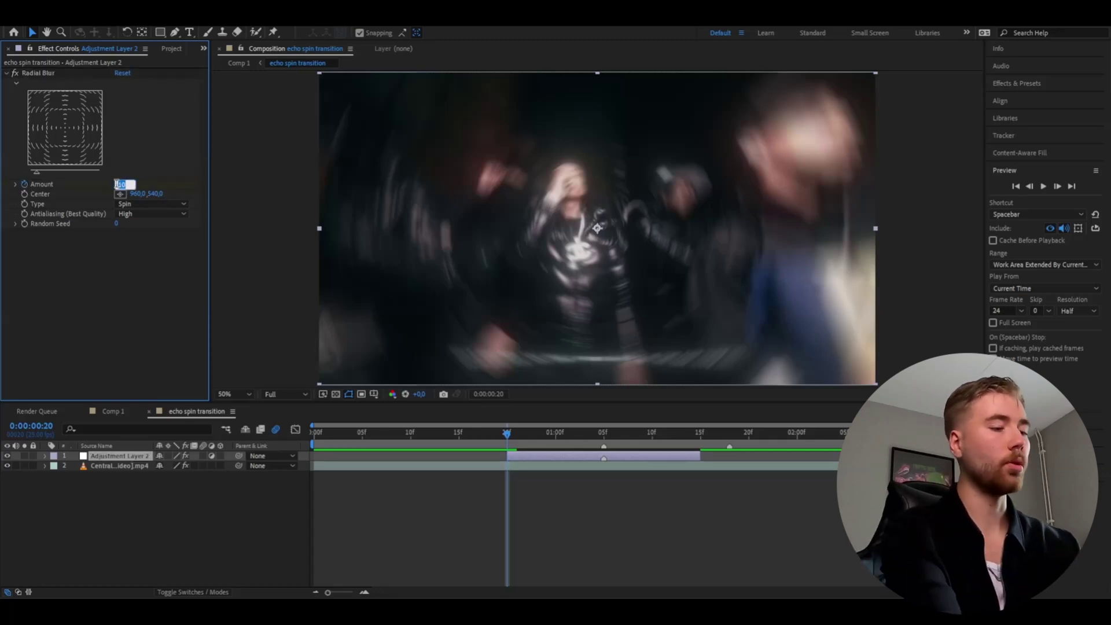
{"action": "type", "text": "0"}
{"action": "key", "text": "Return"}
- Keyframe the Radial Blur Amount at 10 on 0:00:01:05 and at 0 on 0:00:01:15
{"action": "left_click", "coordinate": [603, 433]}
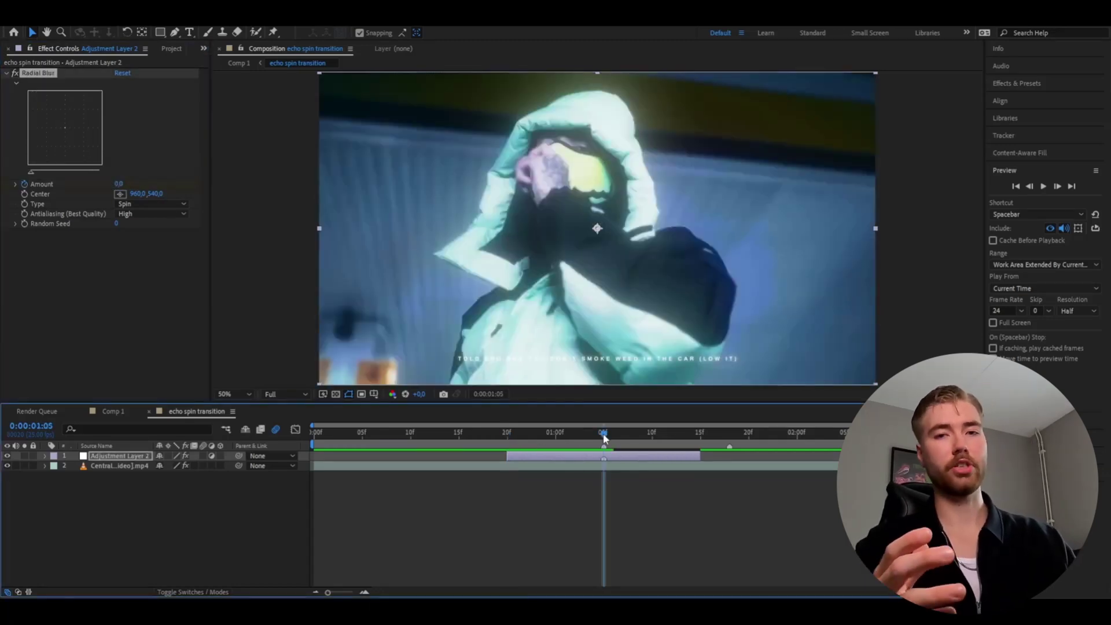
{"action": "left_click", "coordinate": [121, 184]}
{"action": "type", "text": "10"}
{"action": "key", "text": "Return"}
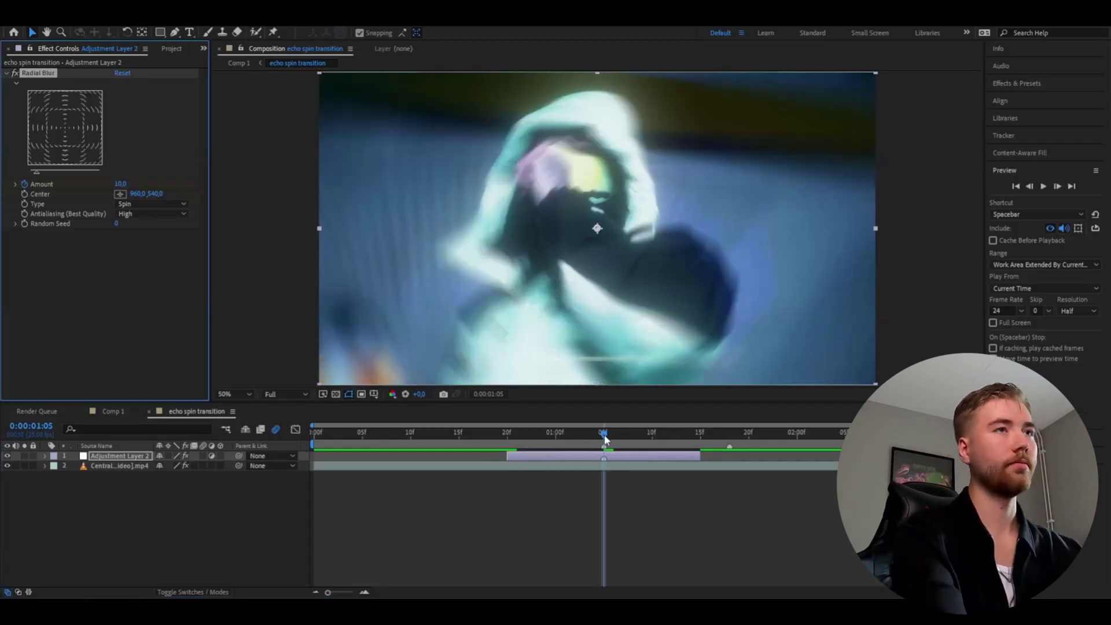
{"action": "left_click_drag", "start_coordinate": [604, 433], "coordinate": [701, 436]}
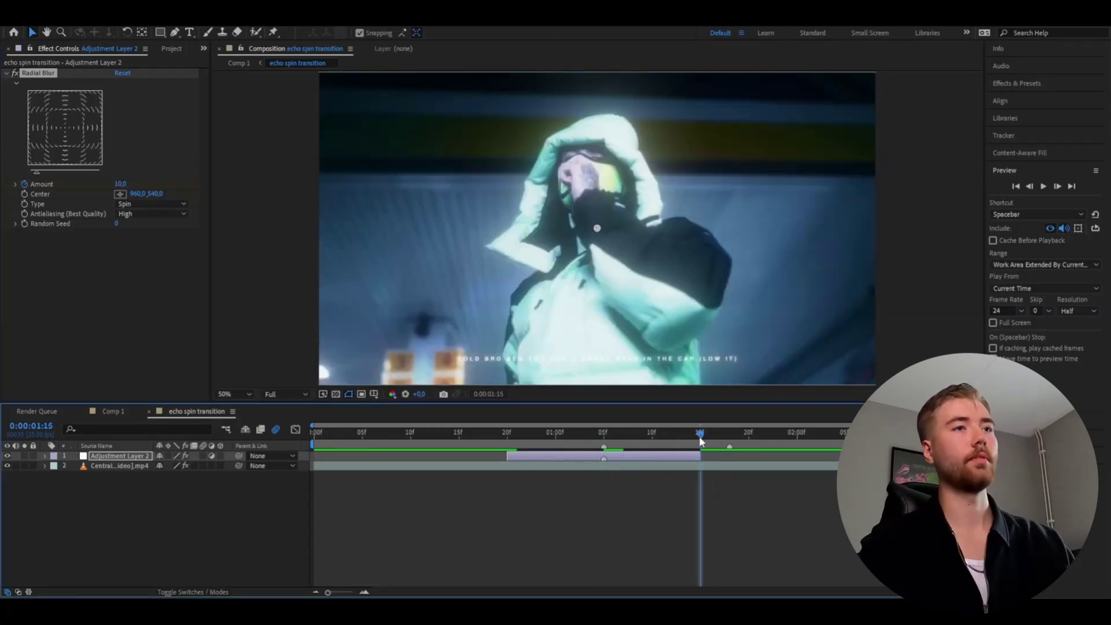
{"action": "left_click", "coordinate": [186, 206]}
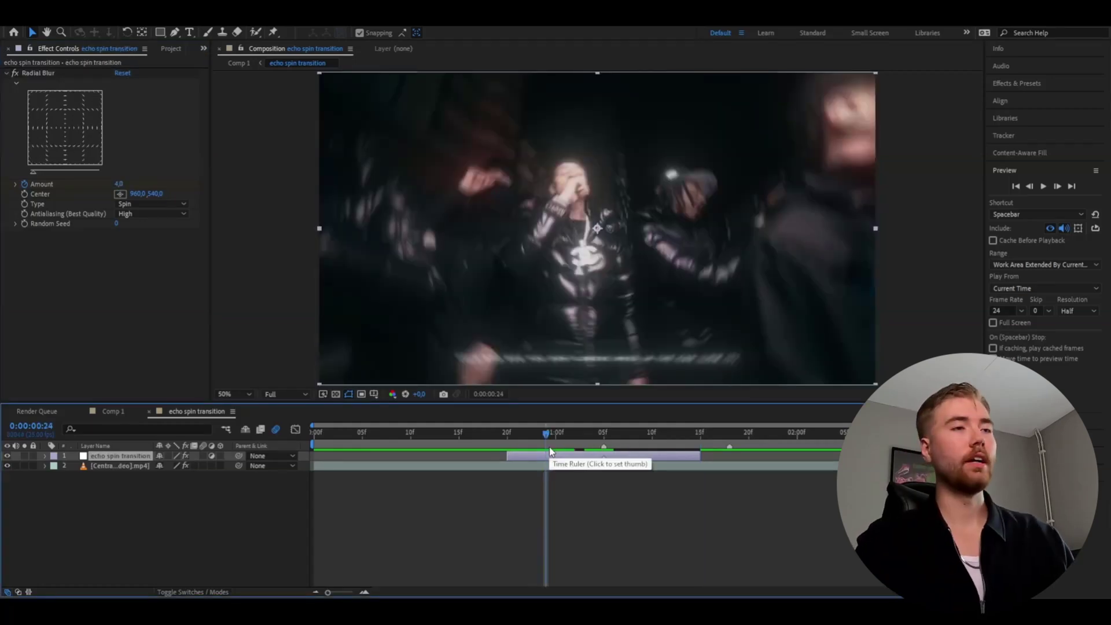
- Reveal the Radial Blur Amount keyframes, apply Easy Ease to all three and show their curve in the Graph Editor
{"action": "left_click_drag", "start_coordinate": [551, 433], "coordinate": [608, 439]}
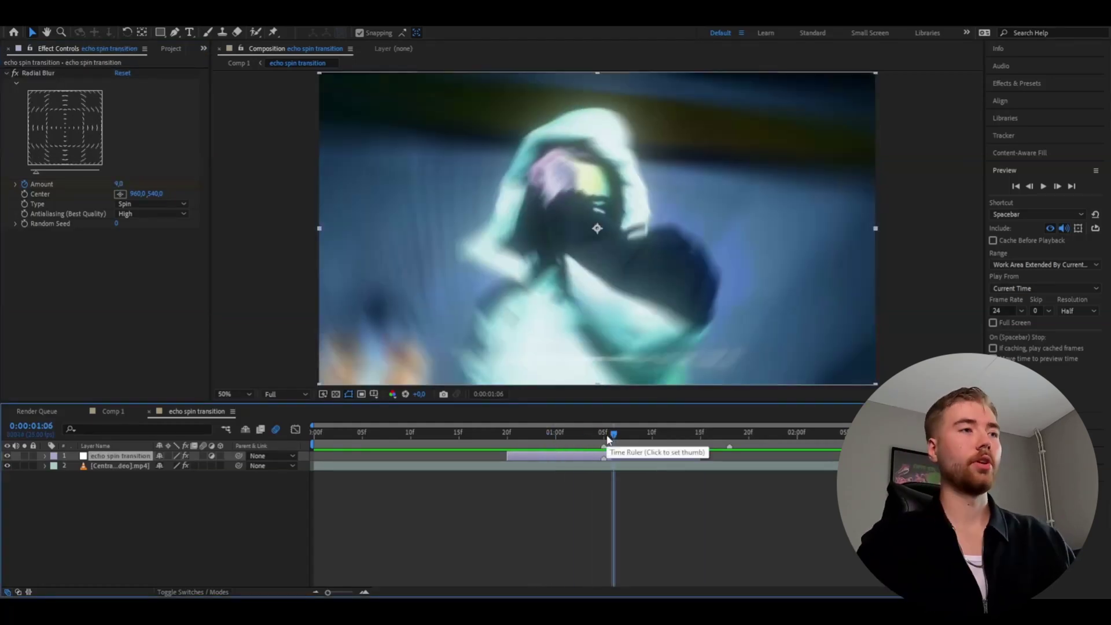
{"action": "left_click", "coordinate": [45, 456]}
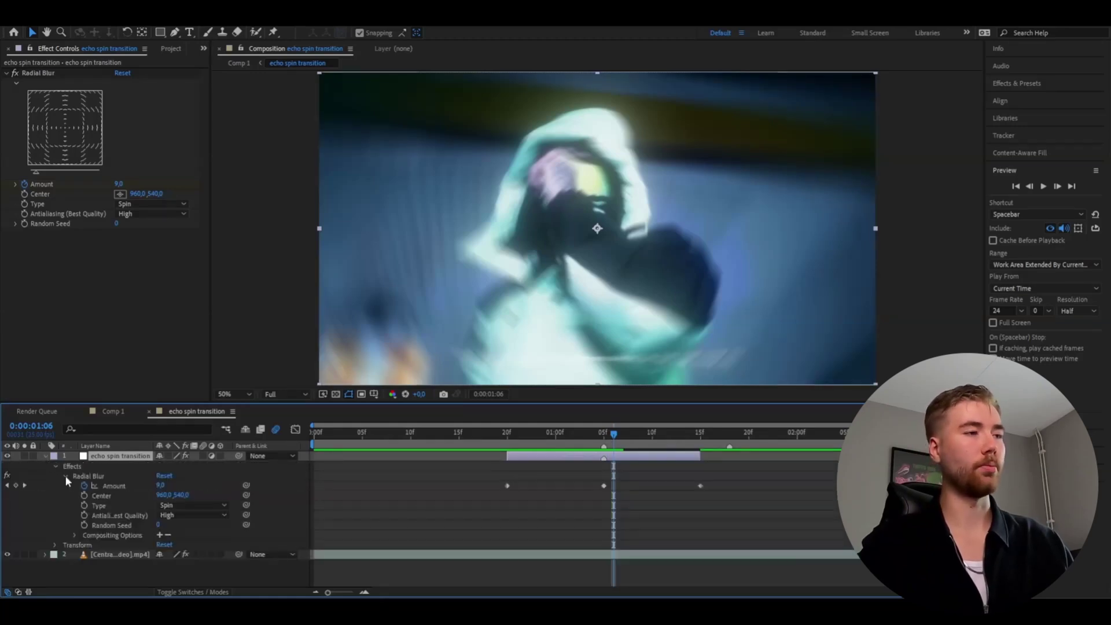
{"action": "left_click_drag", "start_coordinate": [725, 489], "coordinate": [491, 489]}
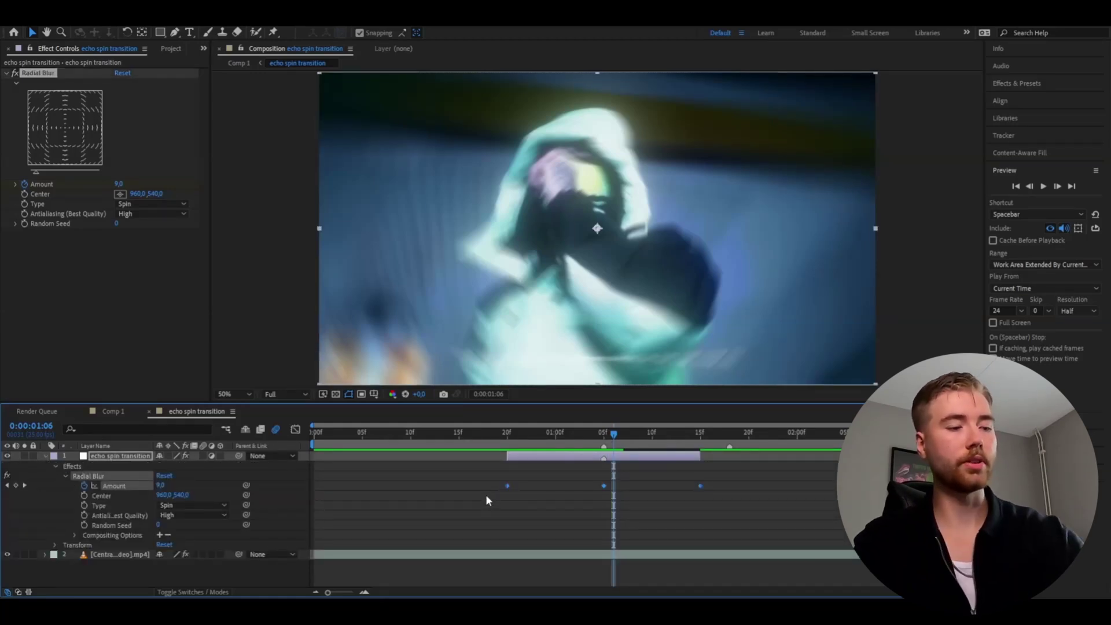
{"action": "left_click", "coordinate": [296, 430]}
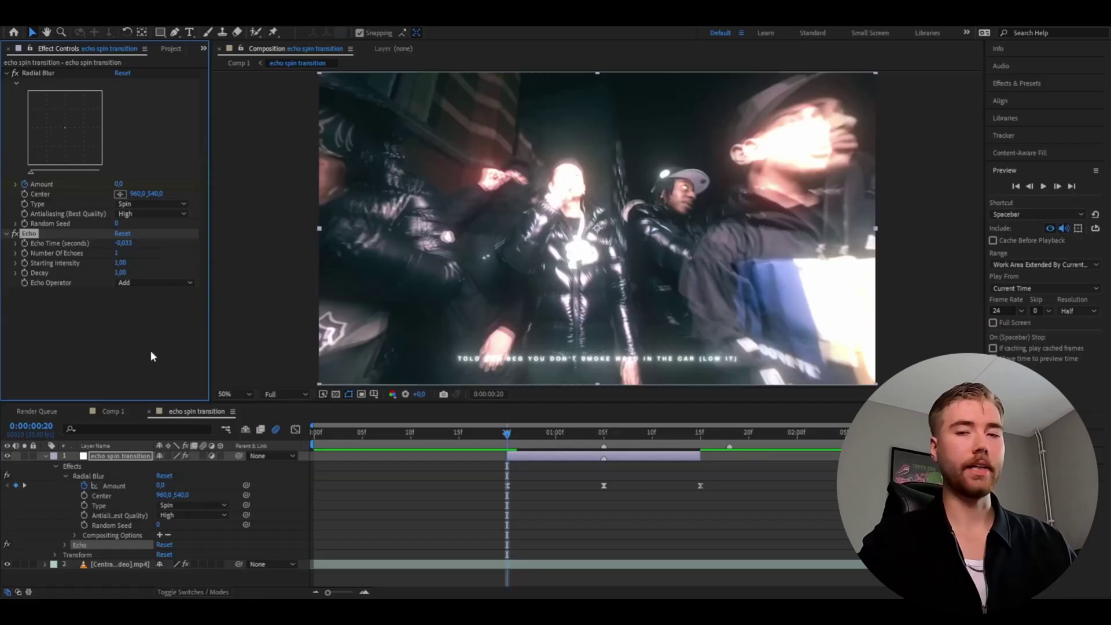
- Configure the Echo effect with 5 echoes, a decay of 0.50 and the Screen operator
{"action": "left_click", "coordinate": [119, 254]}
{"action": "type", "text": "5"}
{"action": "key", "text": "Return"}
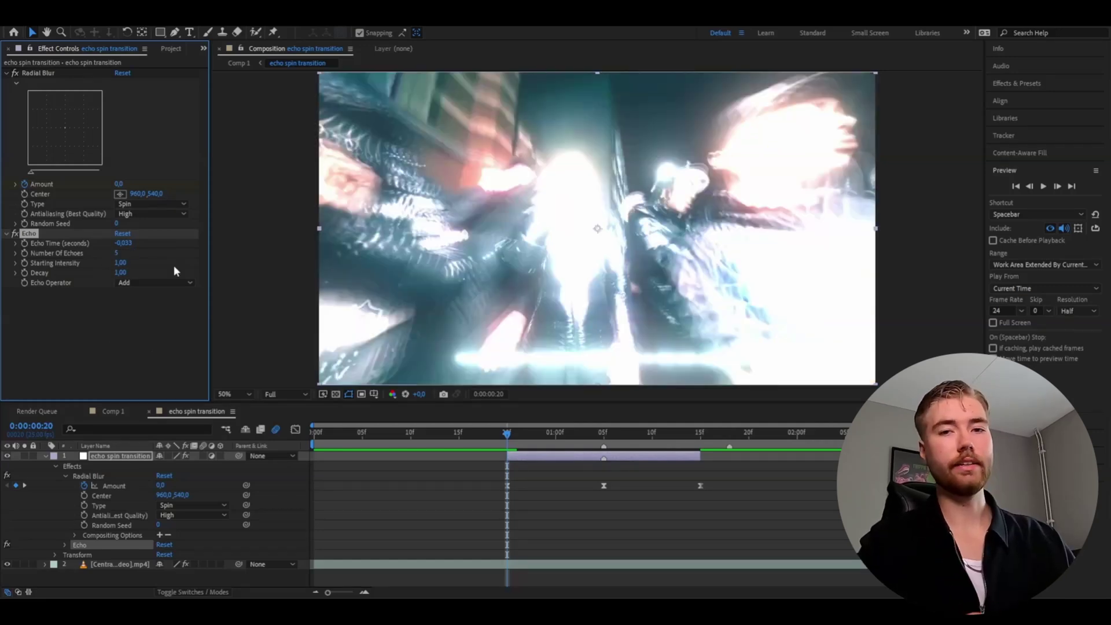
{"action": "left_click", "coordinate": [118, 273]}
{"action": "type", "text": "0,5"}
{"action": "key", "text": "Return"}
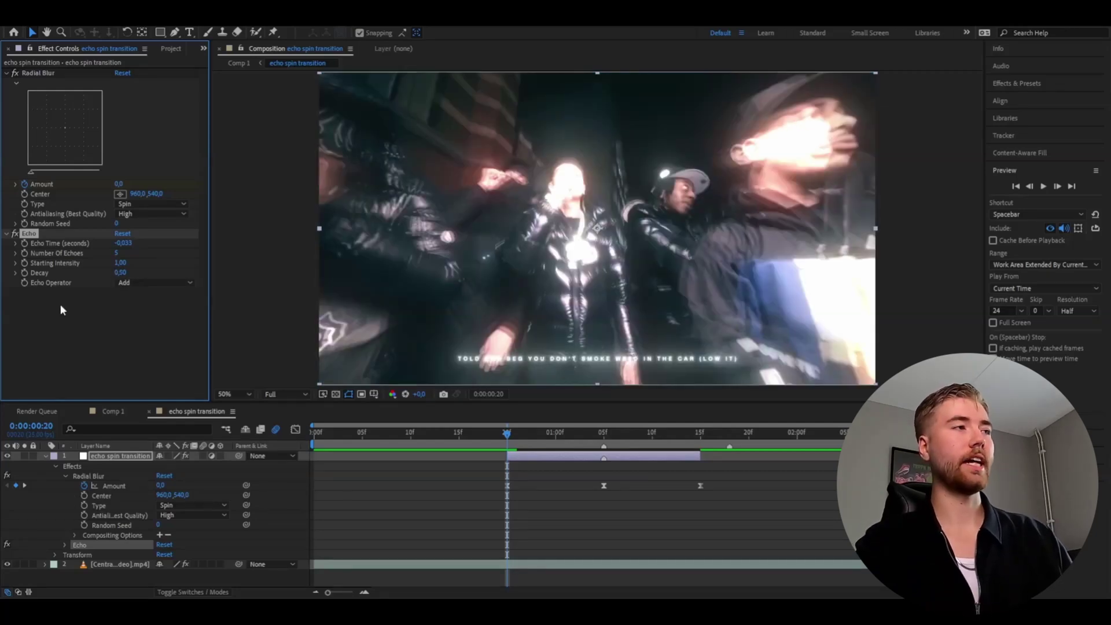
{"action": "left_click", "coordinate": [141, 283]}
{"action": "left_click", "coordinate": [139, 333]}
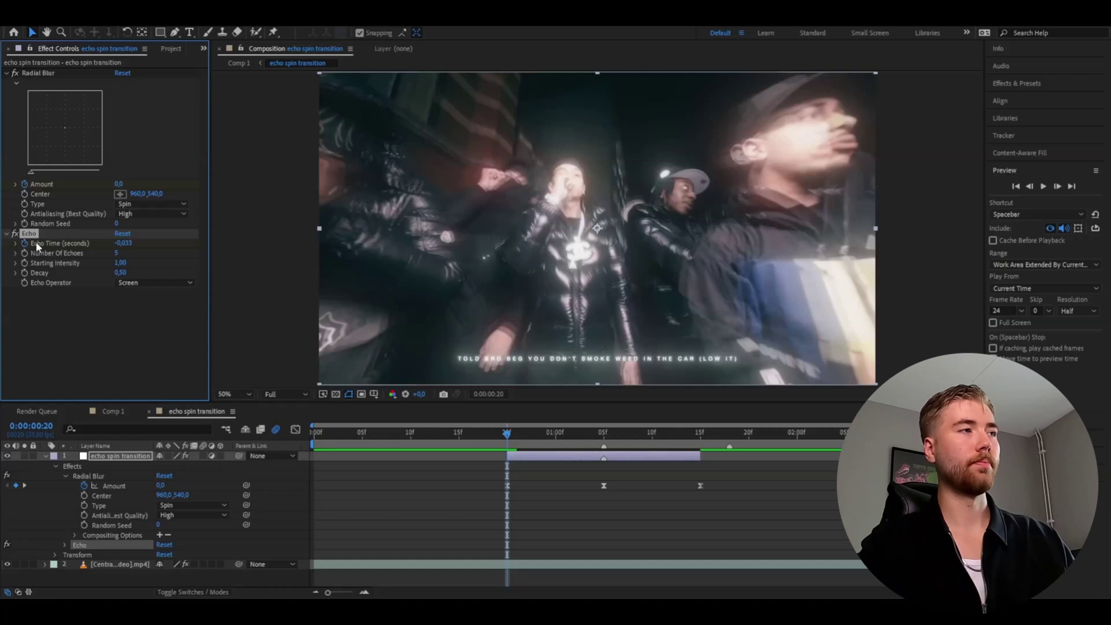
- Keyframe the Echo Time at 0 on 0:00:00:20 and at -1 on 0:00:01:05
{"action": "left_click", "coordinate": [123, 243]}
{"action": "type", "text": "0"}
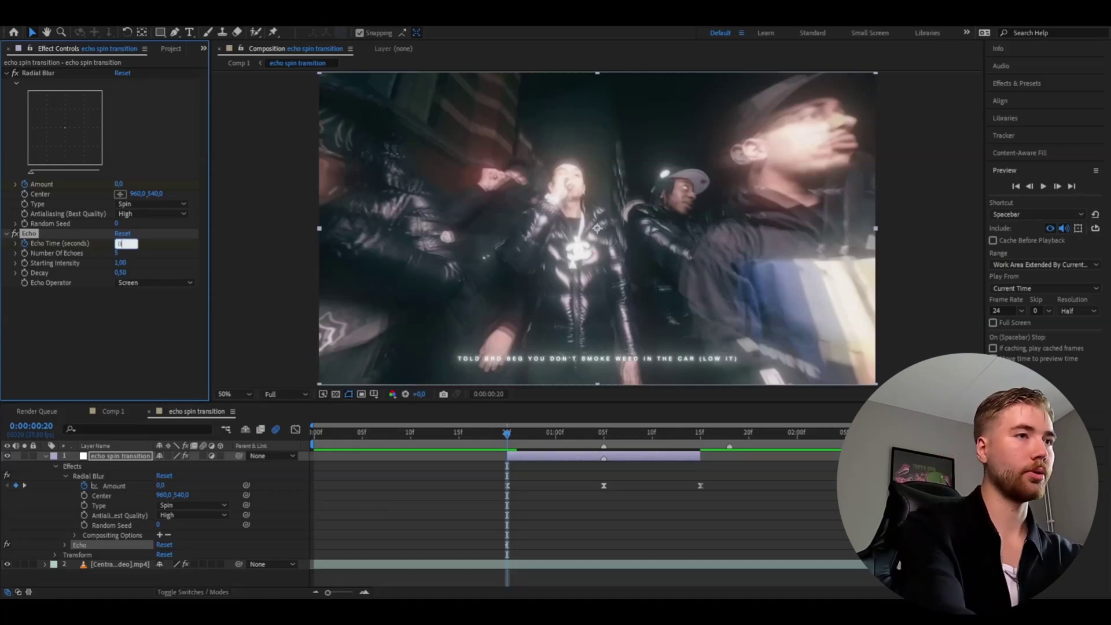
{"action": "key", "text": "Return"}
{"action": "left_click", "coordinate": [524, 433]}
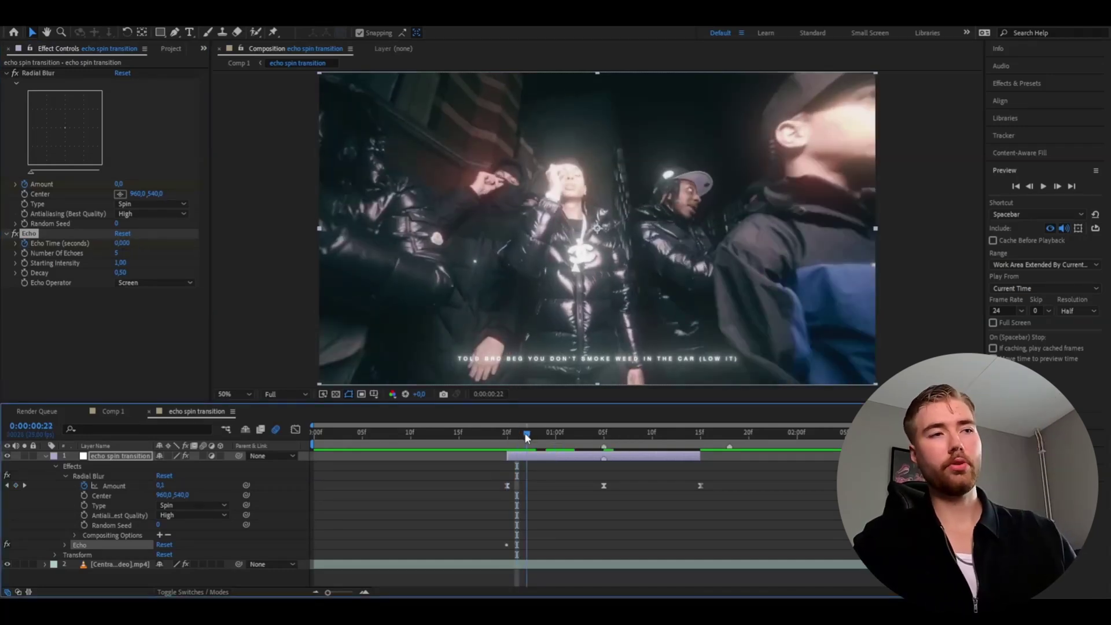
{"action": "key", "text": "k"}
{"action": "left_click", "coordinate": [124, 243]}
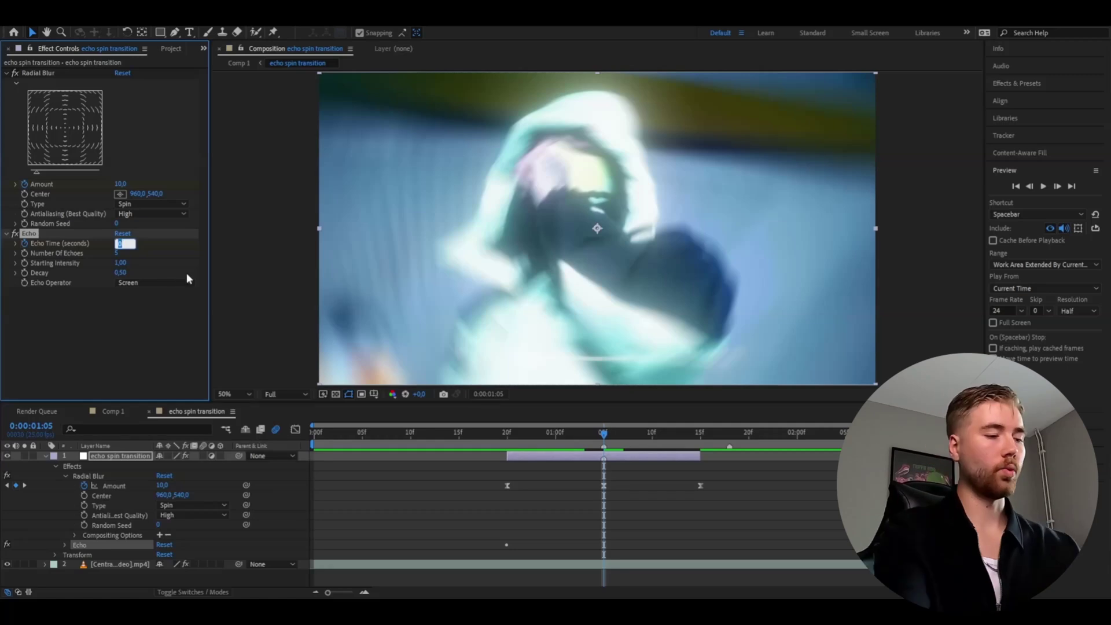
{"action": "type", "text": "-1"}
{"action": "key", "text": "Return"}
- Keyframe the Echo Time at 0 on the adjustment layer's end at 0:00:01:15
{"action": "left_click_drag", "start_coordinate": [607, 435], "coordinate": [700, 435]}
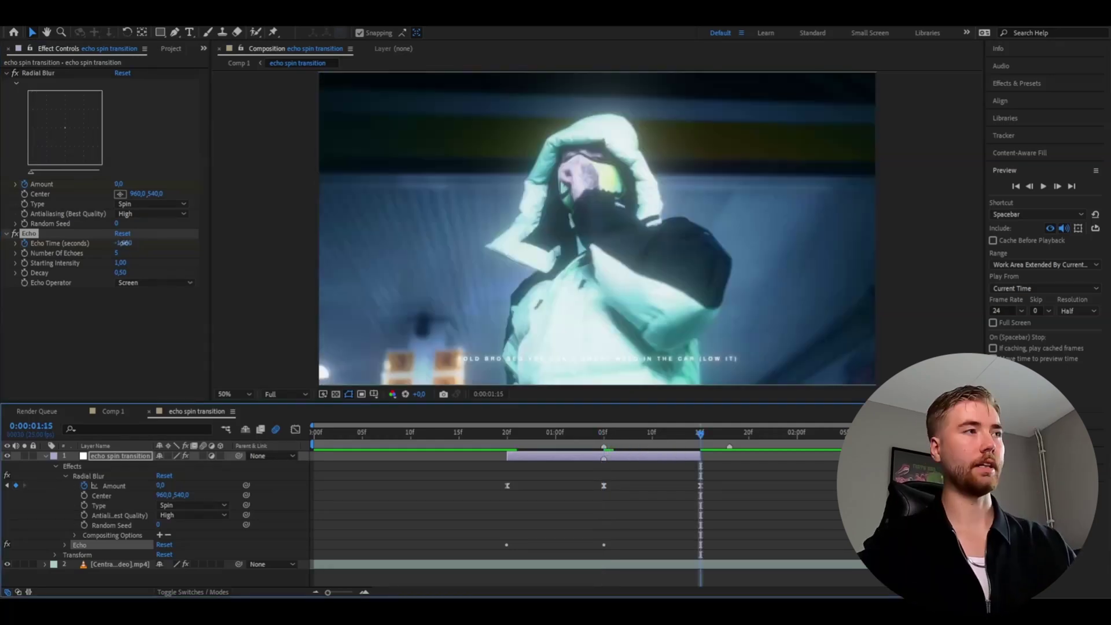
{"action": "left_click", "coordinate": [122, 243]}
{"action": "type", "text": "0"}
{"action": "key", "text": "Return"}
- Reveal the Echo Time keyframes, apply Easy Ease to all three and show their curve in the Graph Editor
{"action": "left_click", "coordinate": [65, 476]}
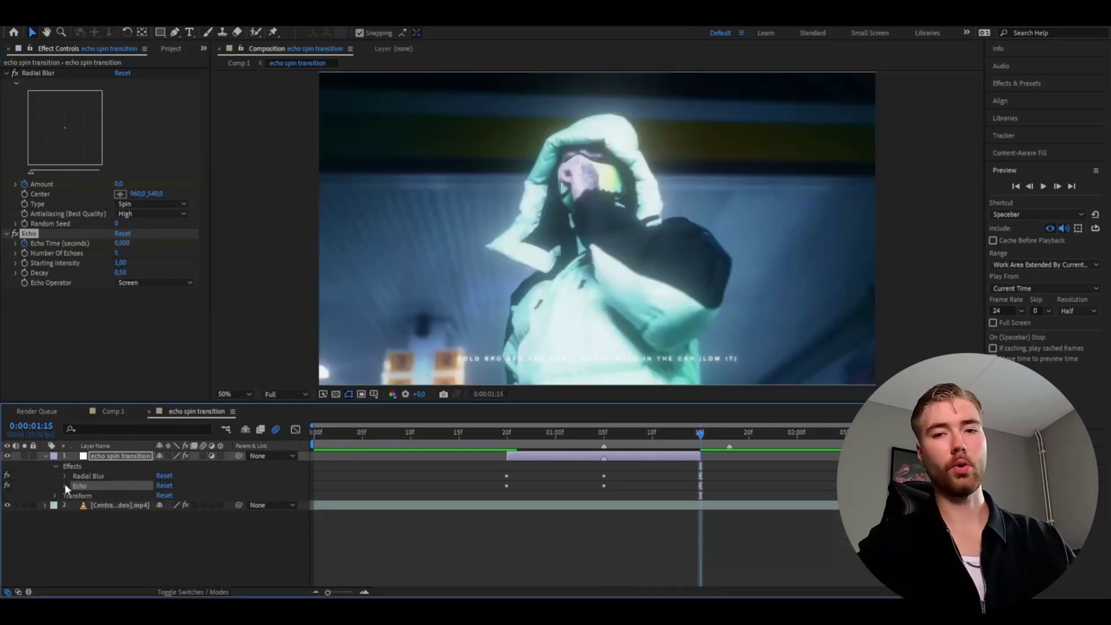
{"action": "left_click", "coordinate": [65, 486]}
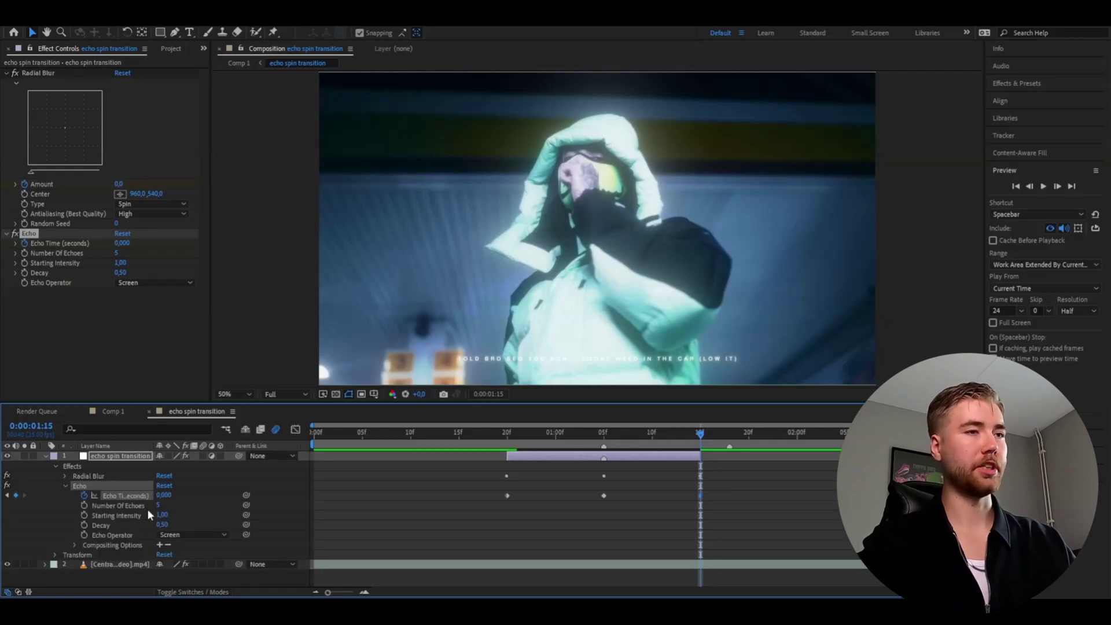
{"action": "left_click_drag", "start_coordinate": [686, 516], "coordinate": [506, 493]}
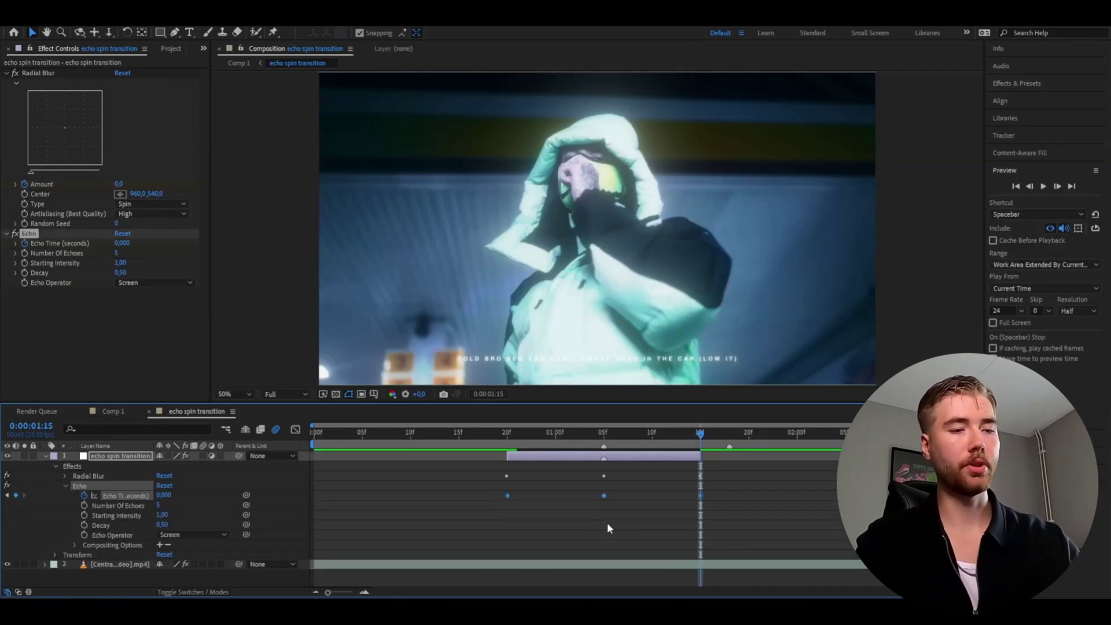
{"action": "left_click", "coordinate": [296, 431]}
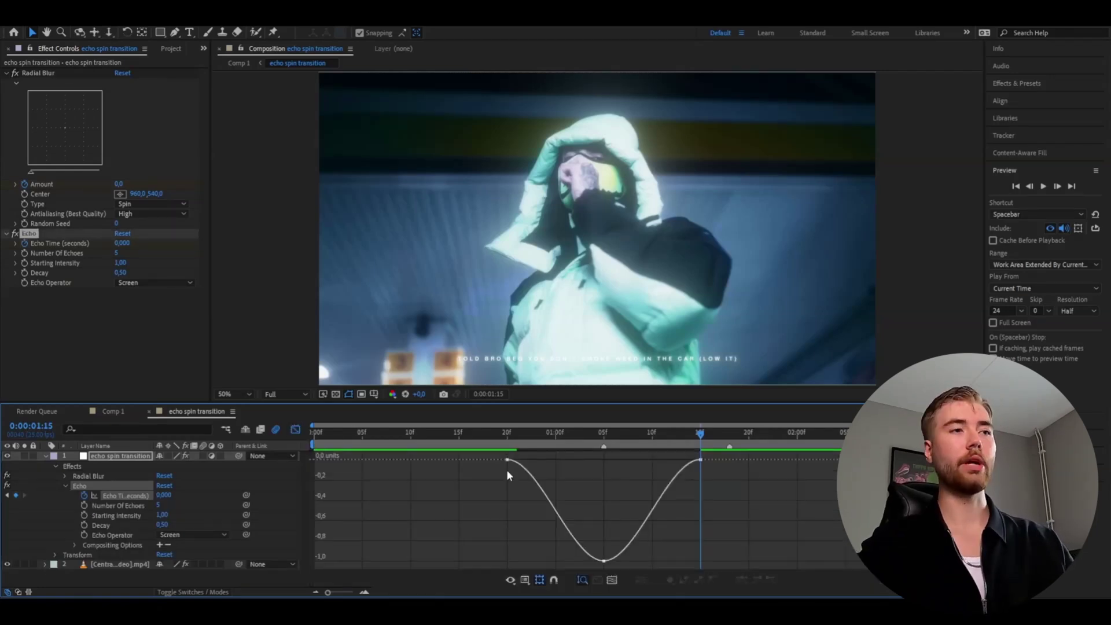
- Stretch the first Echo Time keyframe's outgoing ease handle horizontally to 0:00:01:05 and preview the transition
{"action": "left_click", "coordinate": [507, 460]}
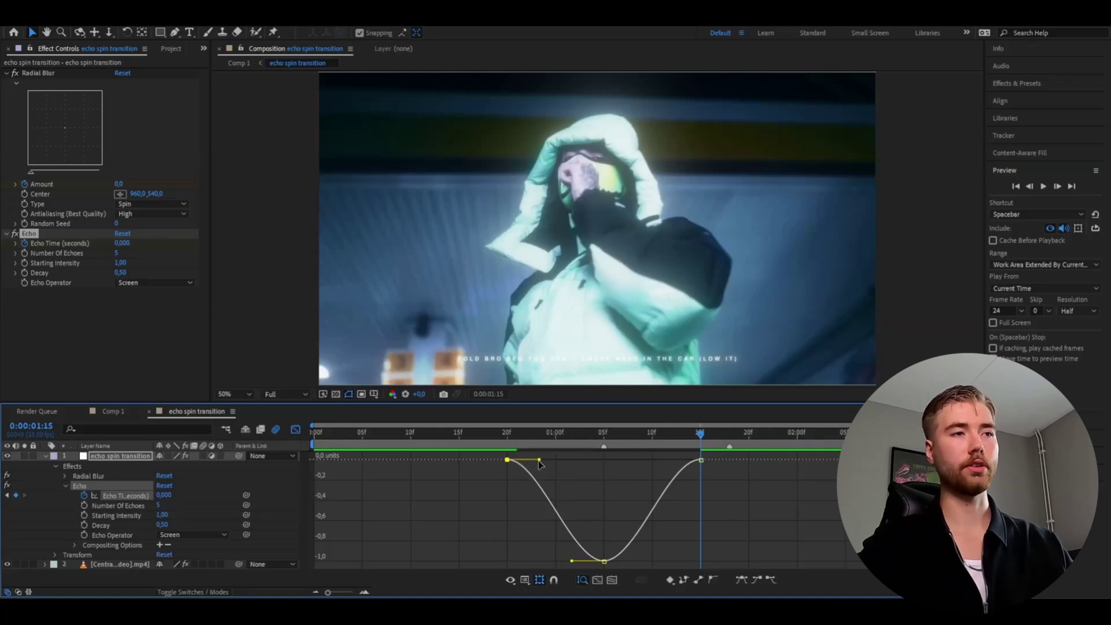
{"action": "left_click_drag", "start_coordinate": [538, 465], "coordinate": [617, 464]}
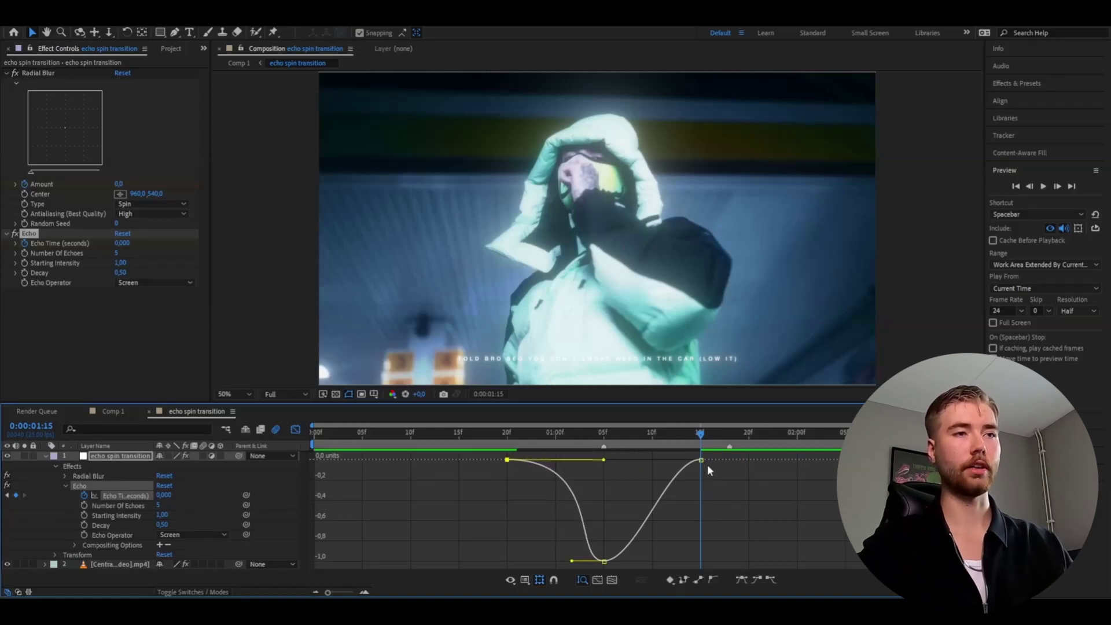
{"action": "left_click", "coordinate": [506, 443]}
{"action": "key", "text": "space"}
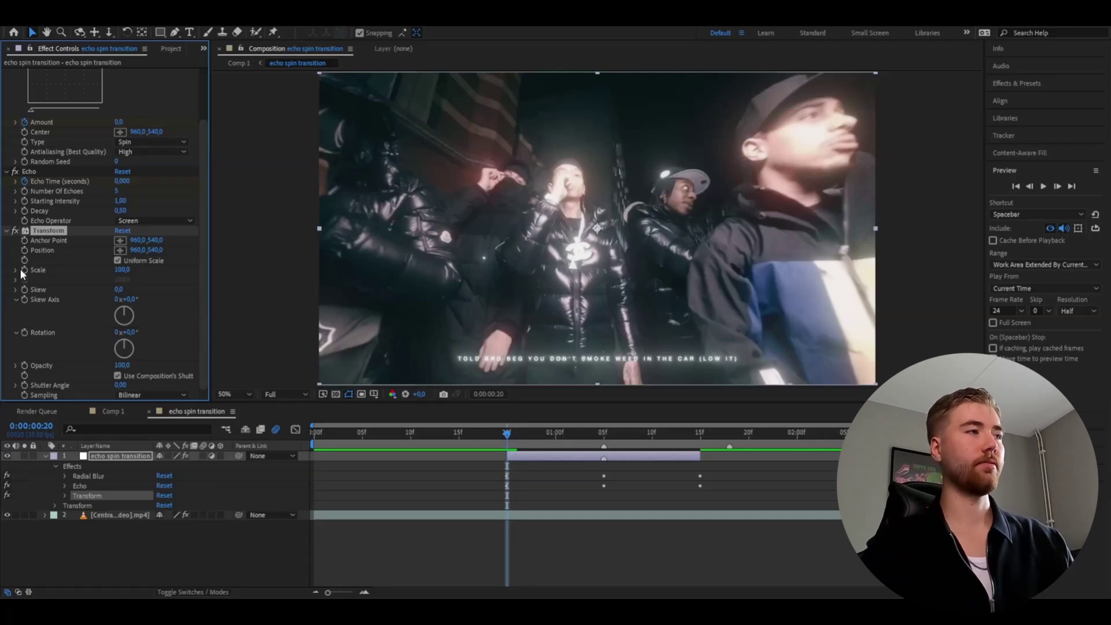
- Keyframe the Transform effect's Scale at 125 on 0:00:01:05 and at 100 on 0:00:01:15
{"action": "left_click_drag", "start_coordinate": [507, 434], "coordinate": [604, 444]}
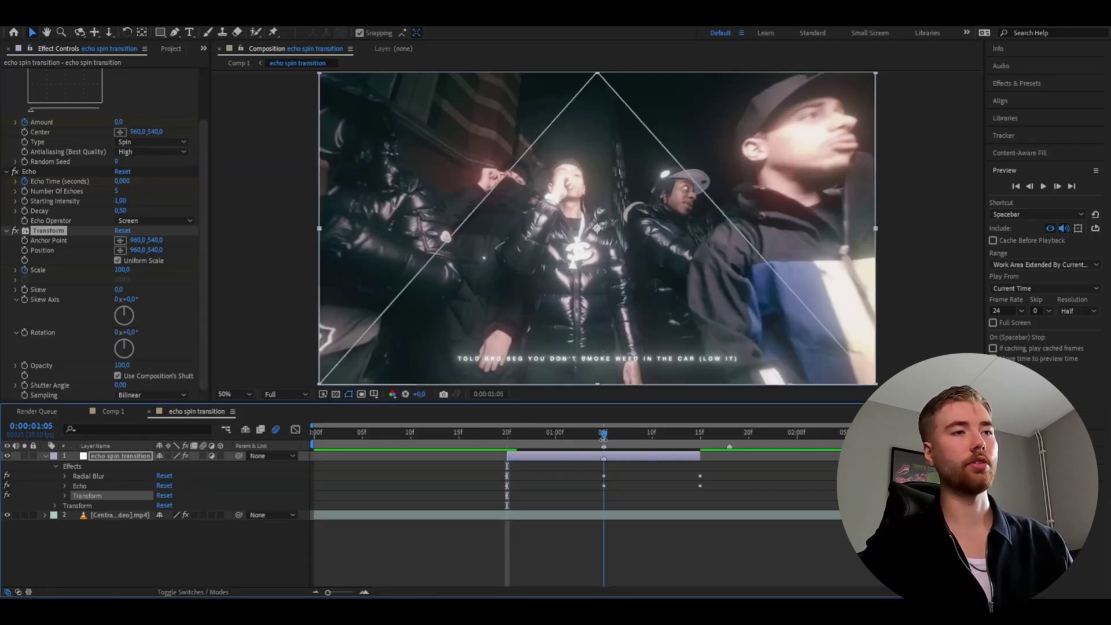
{"action": "left_click", "coordinate": [122, 270]}
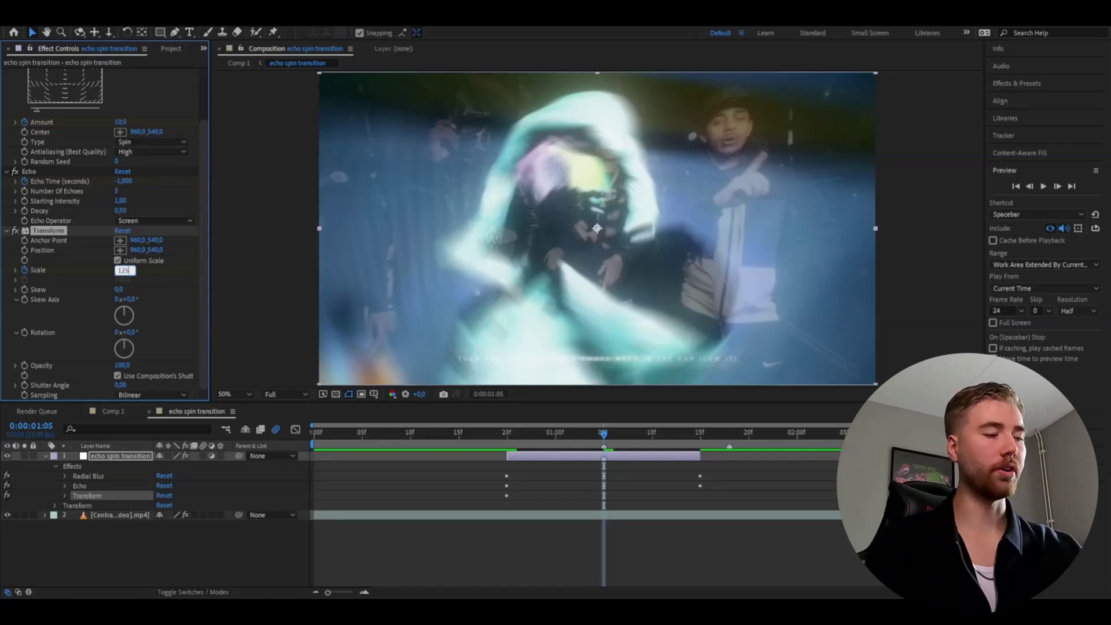
{"action": "key", "text": "Return"}
{"action": "left_click_drag", "start_coordinate": [602, 435], "coordinate": [700, 433]}
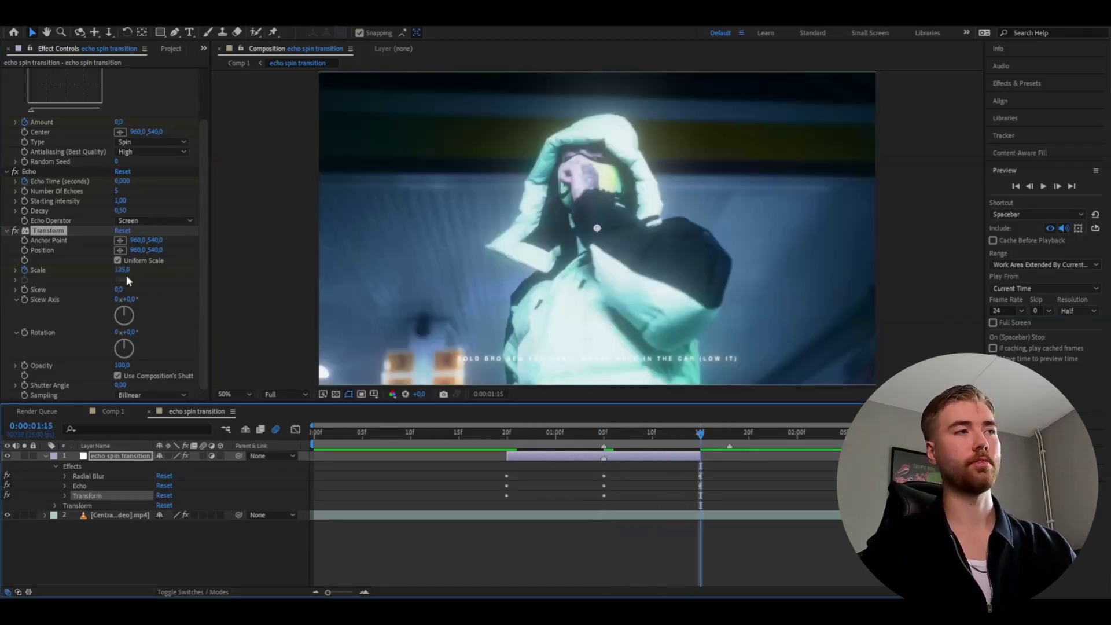
{"action": "left_click", "coordinate": [119, 270]}
{"action": "type", "text": "100"}
{"action": "key", "text": "Return"}
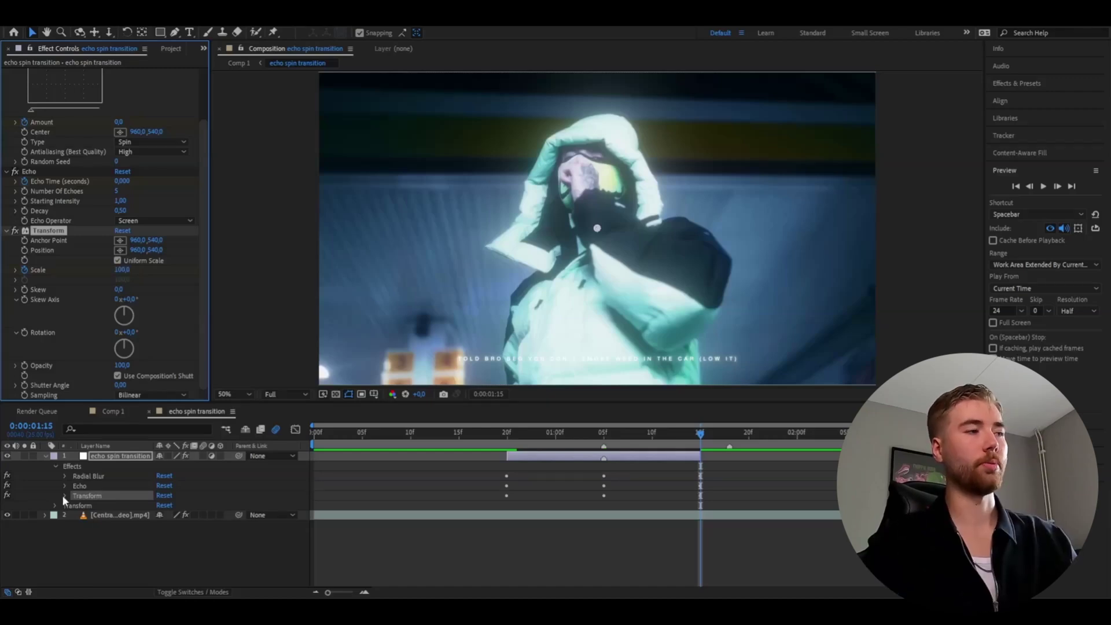
- Reveal the Transform effect's Scale keyframes, apply Easy Ease to all three and show their curve in the Graph Editor
{"action": "left_click", "coordinate": [64, 496]}
{"action": "left_click_drag", "start_coordinate": [687, 491], "coordinate": [499, 528]}
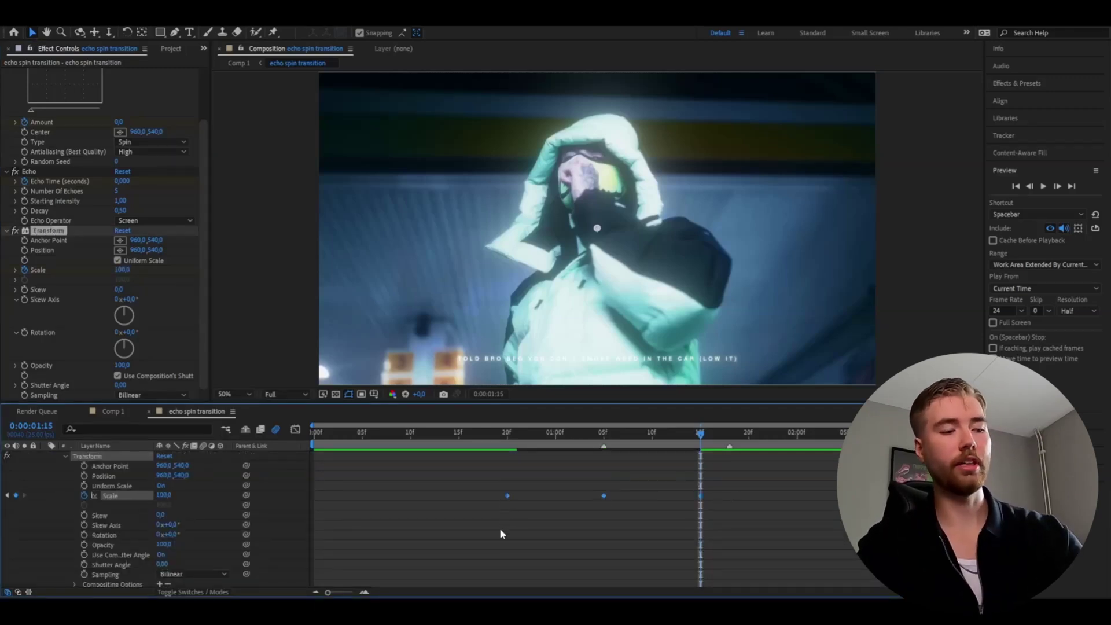
{"action": "key", "text": "F9"}
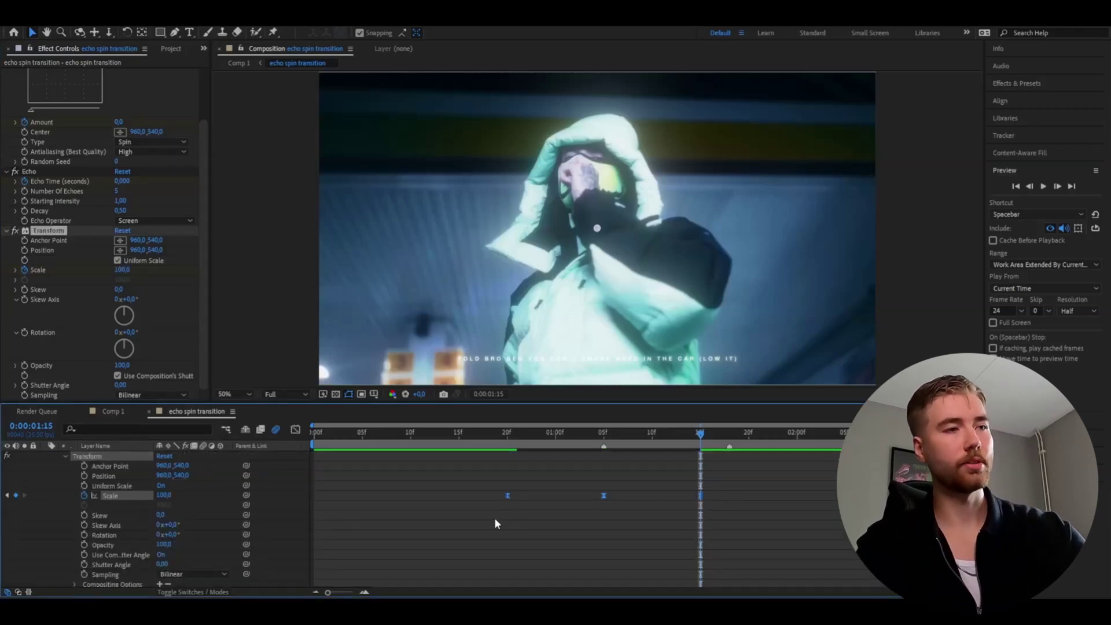
{"action": "left_click", "coordinate": [296, 432]}
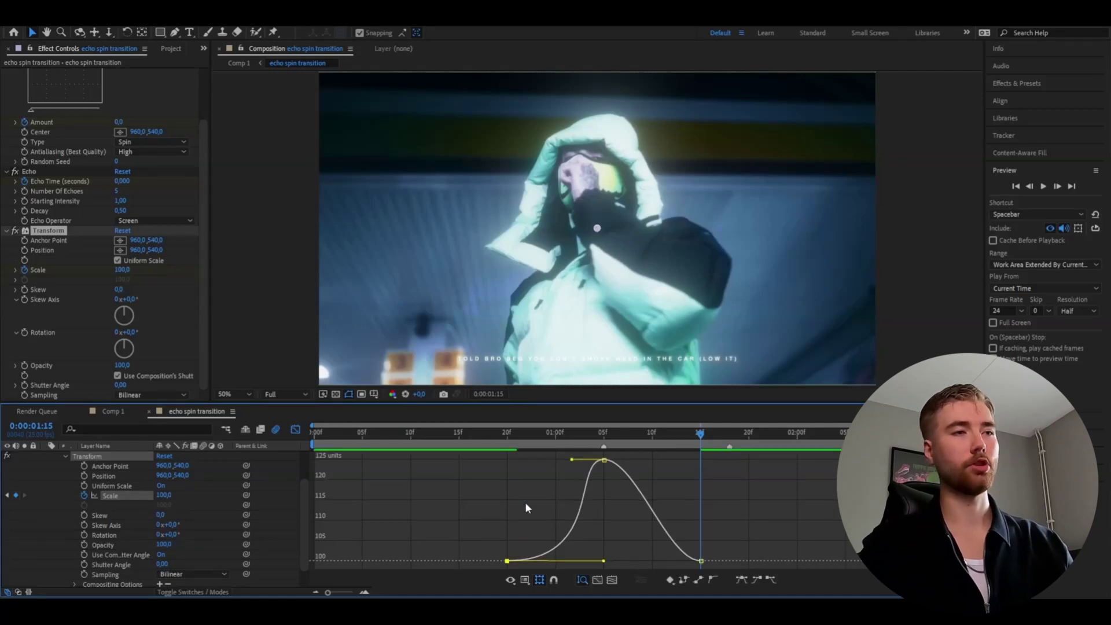
- Shape the Scale curve into a sharp peak at 0:00:01:05, close the Graph Editor and preview from 0:00:00:20
{"action": "left_click_drag", "start_coordinate": [572, 460], "coordinate": [632, 501]}
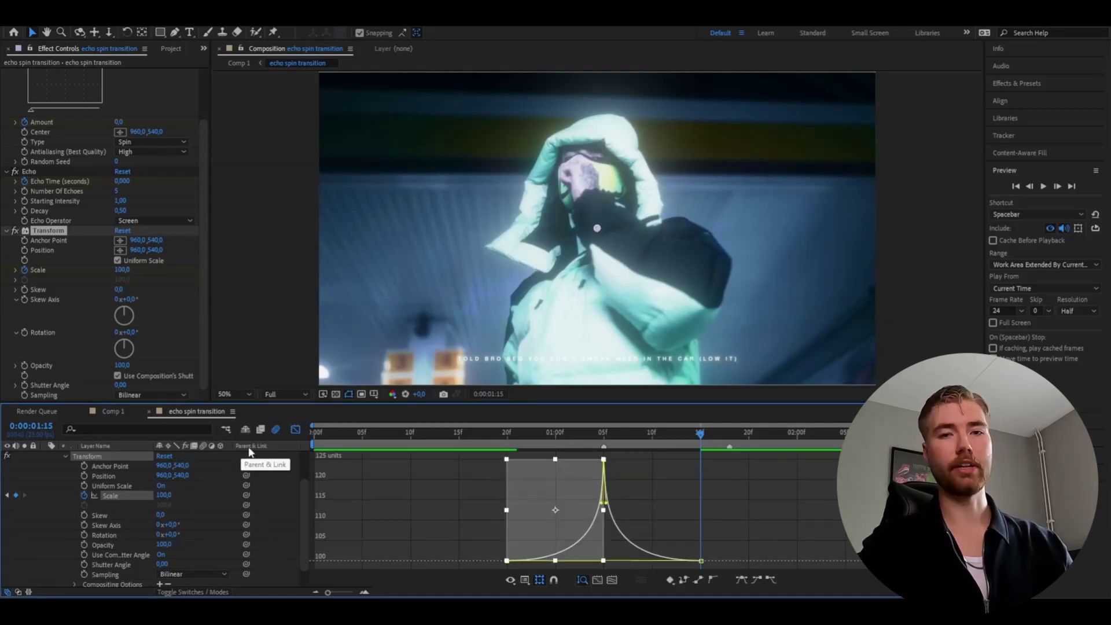
{"action": "left_click", "coordinate": [295, 432]}
{"action": "left_click", "coordinate": [508, 433]}
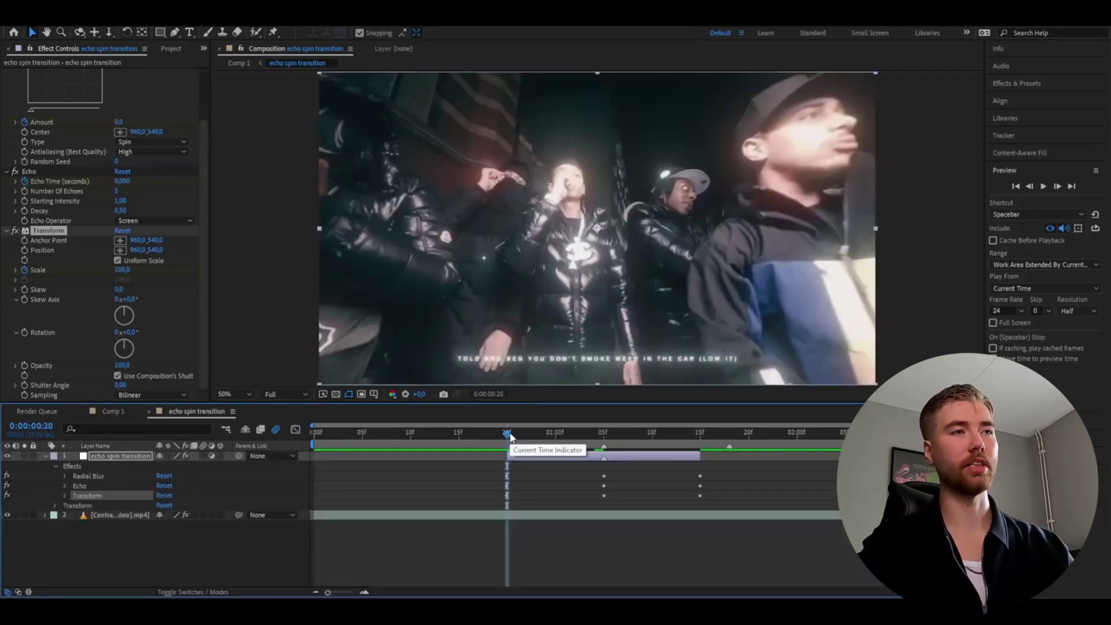
{"action": "key", "text": "space"}
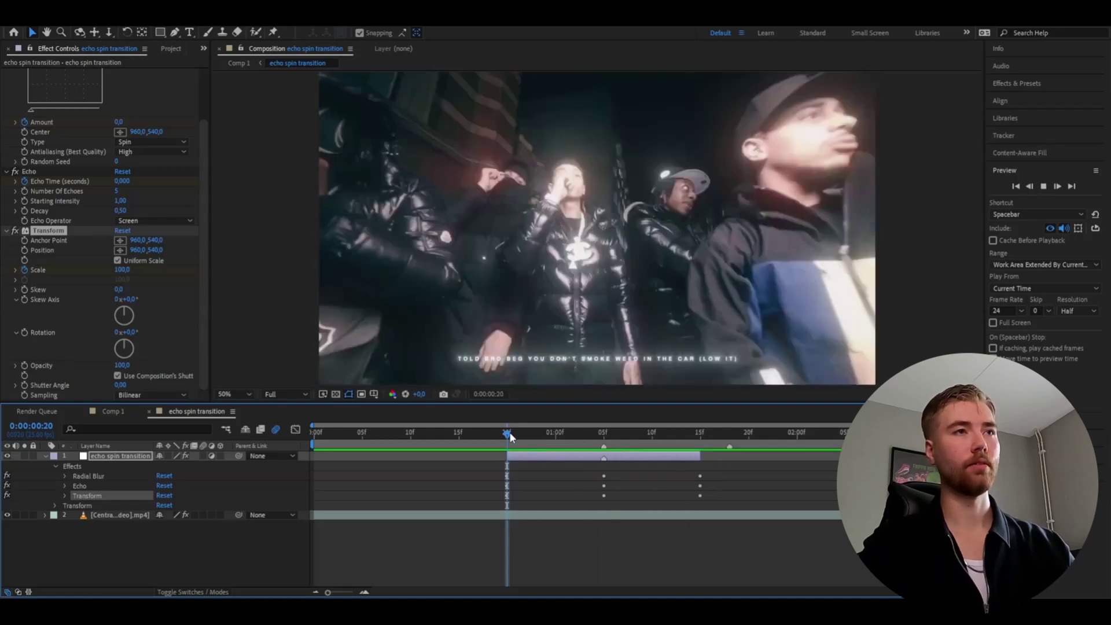
- Keyframe the Transform effect's Rotation at 180° on 0:00:01:05 and at one full turn (1x+0°) on 0:00:01:15
{"action": "left_click_drag", "start_coordinate": [511, 435], "coordinate": [637, 436]}
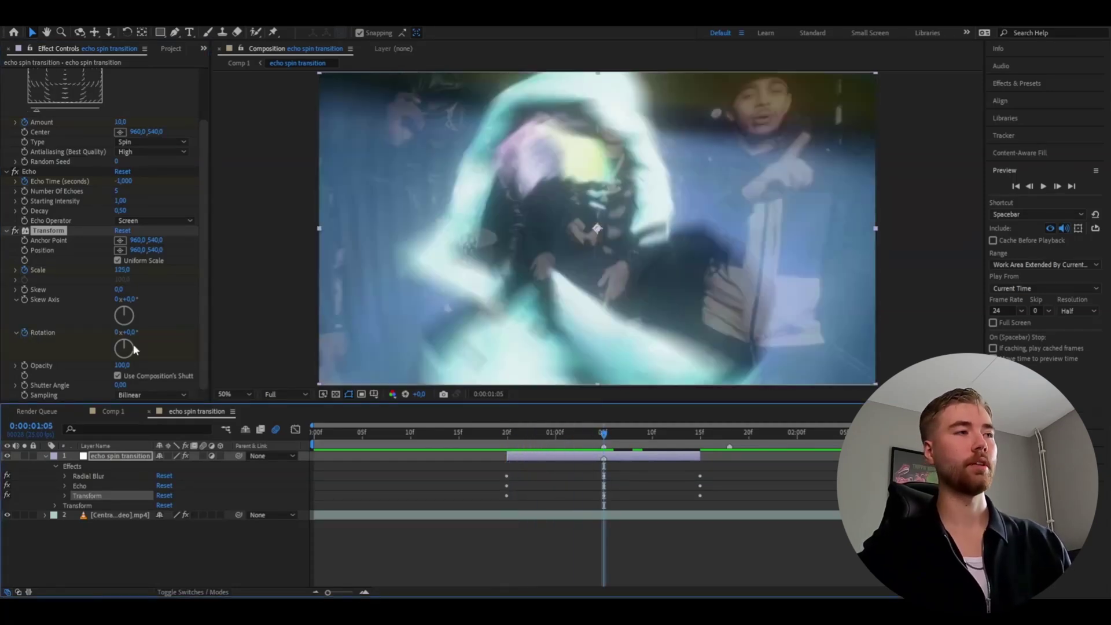
{"action": "left_click_drag", "start_coordinate": [124, 348], "coordinate": [124, 380]}
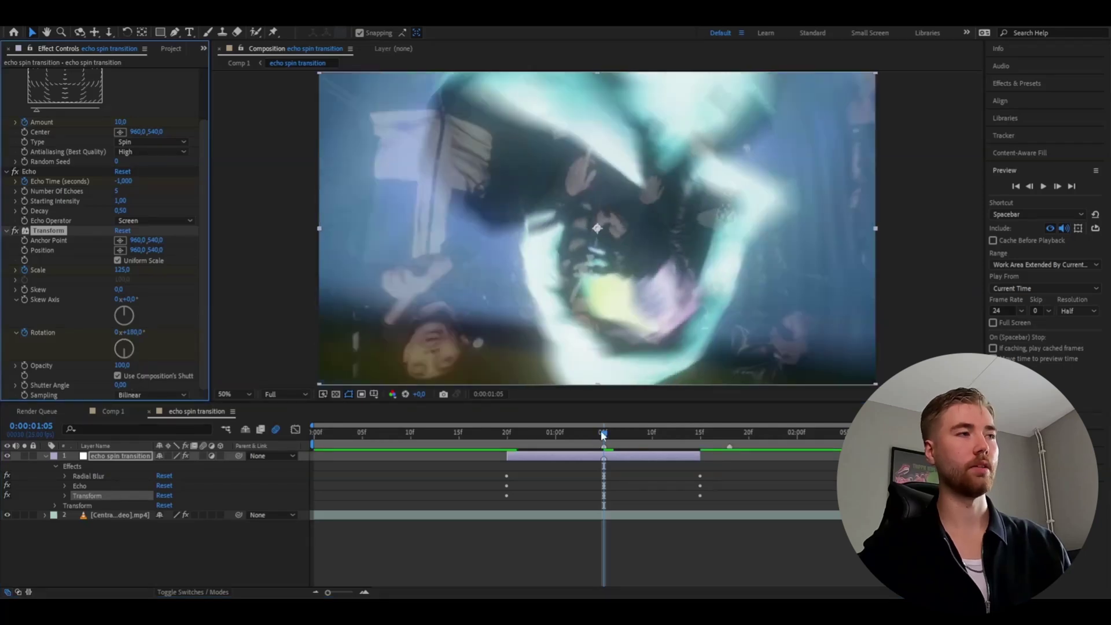
{"action": "left_click_drag", "start_coordinate": [604, 434], "coordinate": [701, 437]}
{"action": "left_click_drag", "start_coordinate": [118, 356], "coordinate": [124, 317]}
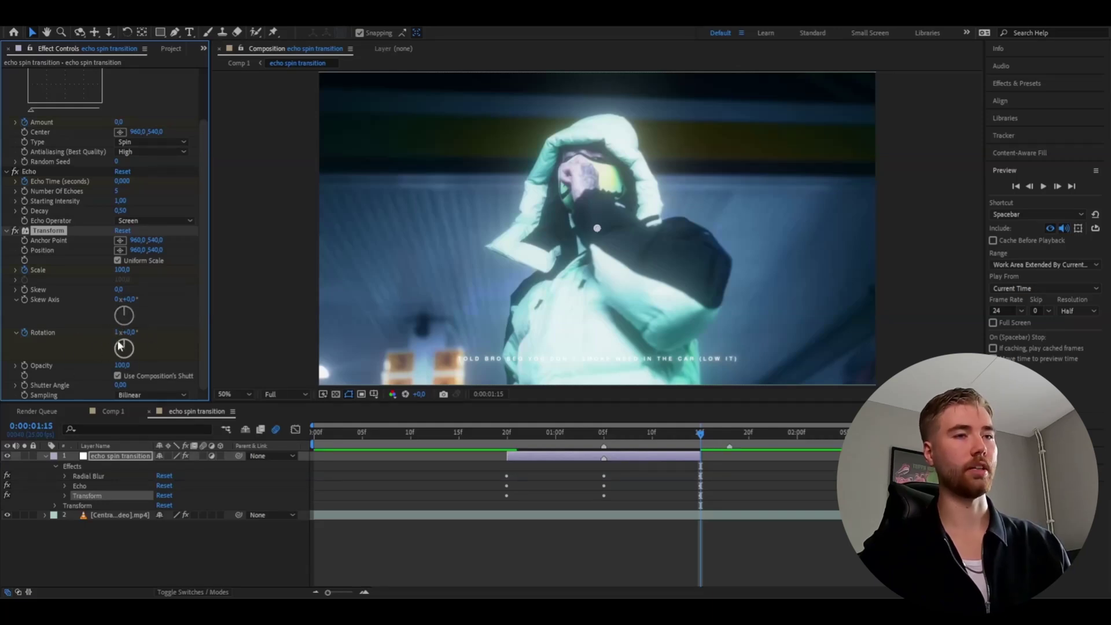
- Easy Ease the Rotation keyframes, stretch the first one's outgoing handle horizontally to 0:00:01:05 and preview from 0:00:00:20
{"action": "left_click", "coordinate": [65, 496]}
{"action": "scroll", "coordinate": [88, 526], "scroll_direction": "down", "scroll_amount": 2}
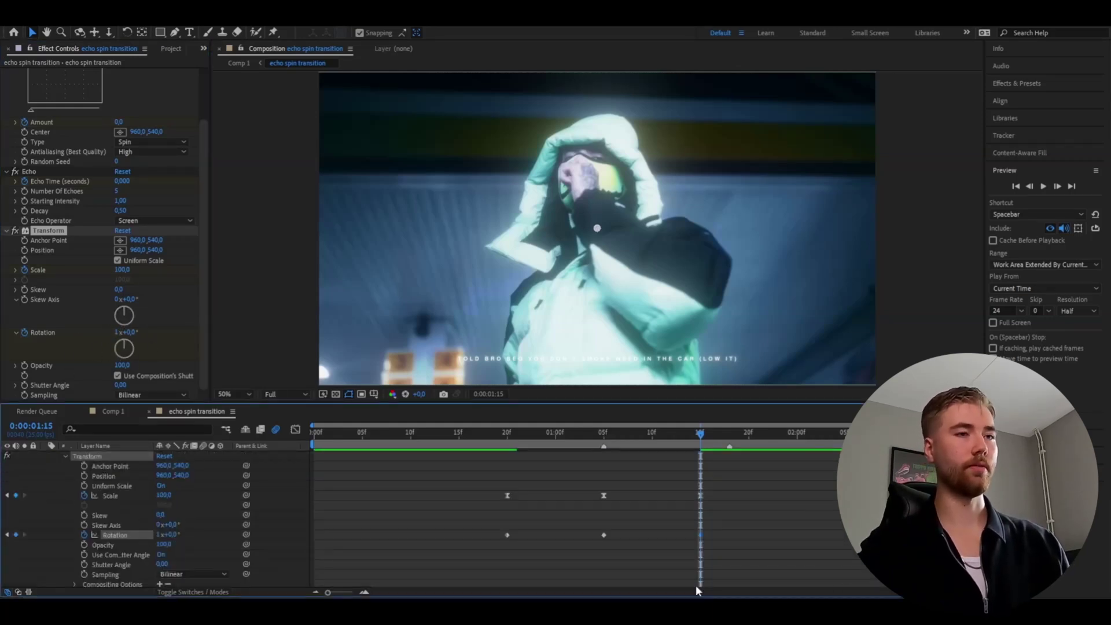
{"action": "left_click_drag", "start_coordinate": [747, 534], "coordinate": [645, 562]}
{"action": "key", "text": "shift+F3"}
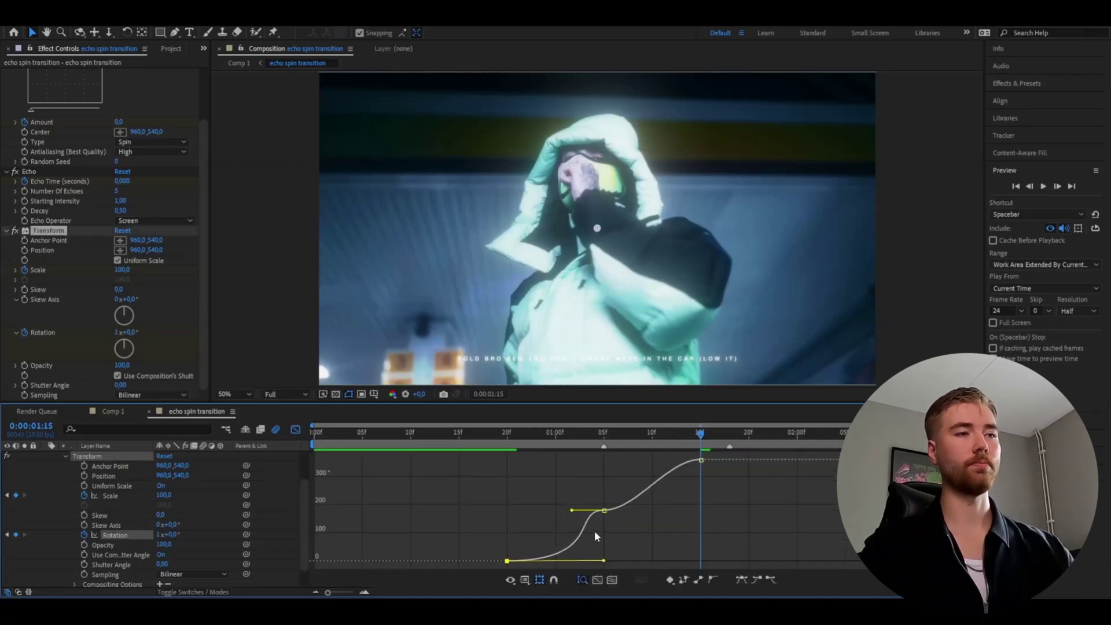
{"action": "key", "text": "shift+F3"}
{"action": "left_click", "coordinate": [507, 437]}
{"action": "key", "text": "space"}
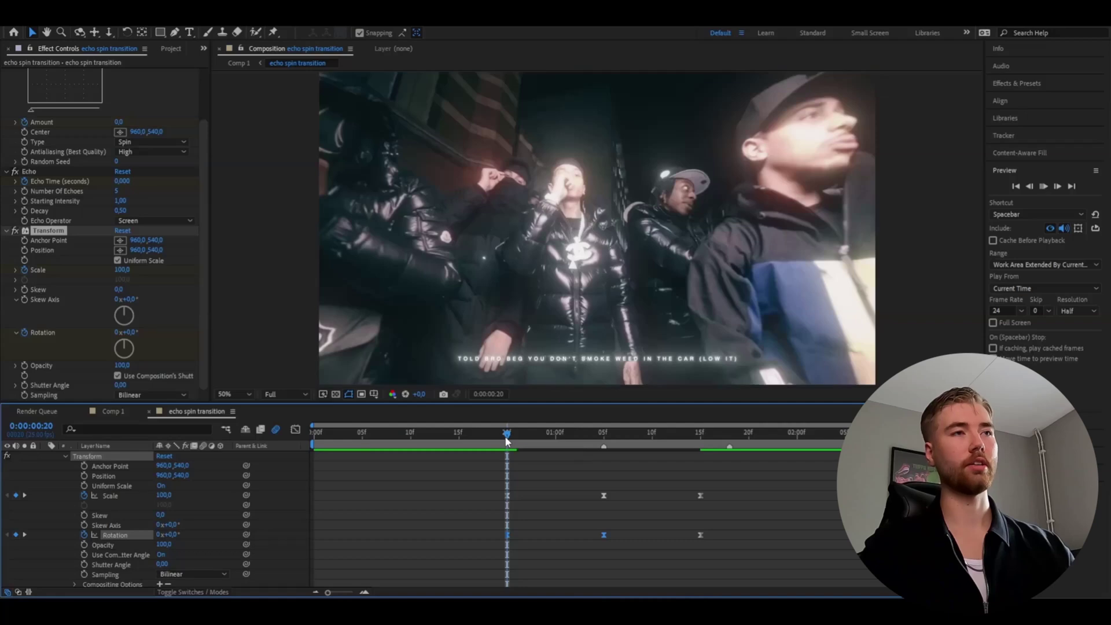
{"action": "key", "text": "space"}
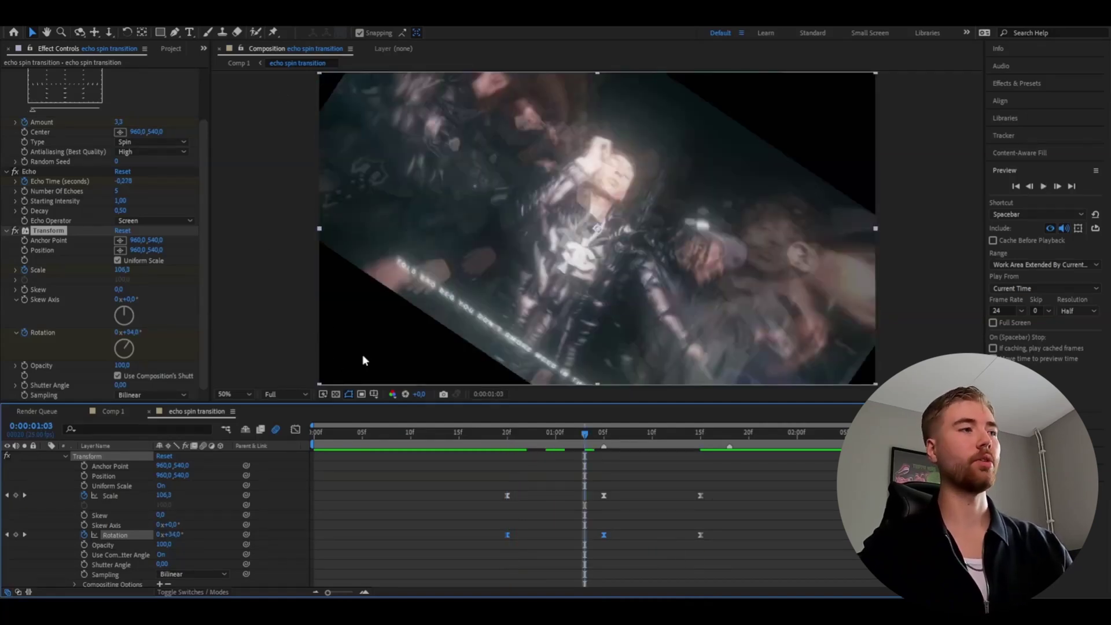
- Apply the Motion Tile effect to the adjustment layer and place it above Transform in the effect order
{"action": "scroll", "coordinate": [260, 498], "scroll_direction": "up", "scroll_amount": 3}
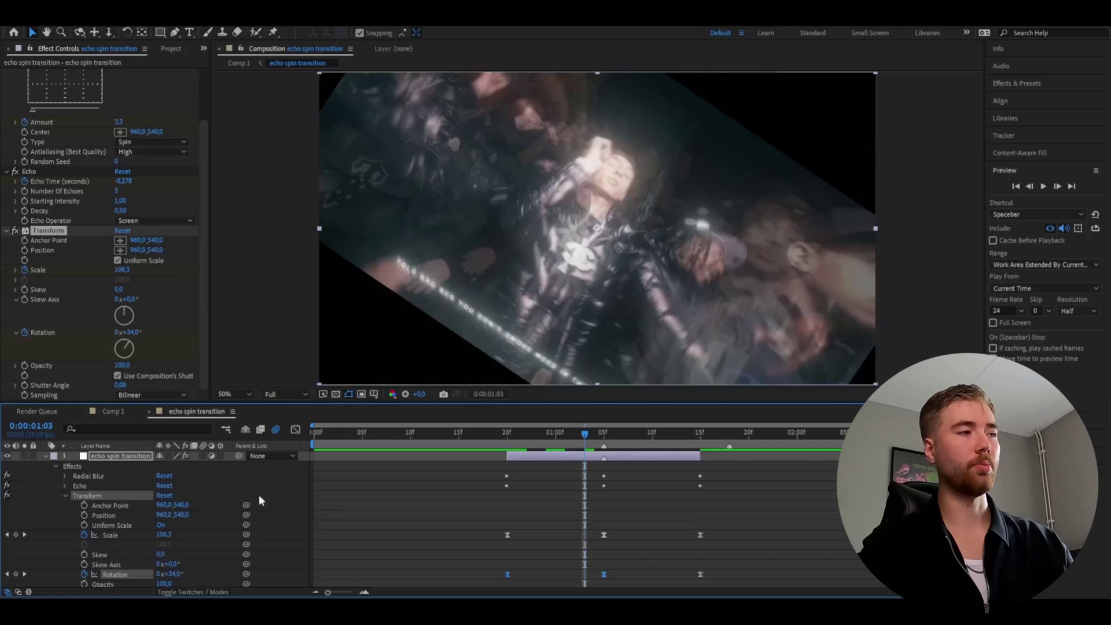
{"action": "left_click", "coordinate": [44, 455]}
{"action": "left_click", "coordinate": [539, 459]}
{"action": "key", "text": "ctrl+space"}
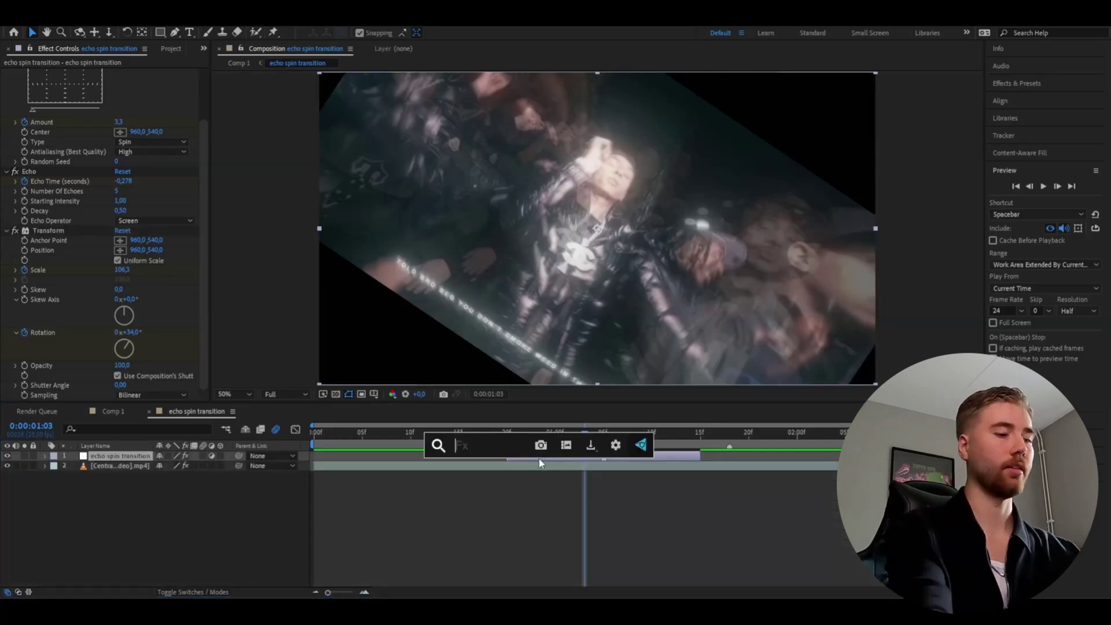
{"action": "type", "text": "motion tile"}
{"action": "key", "text": "Return"}
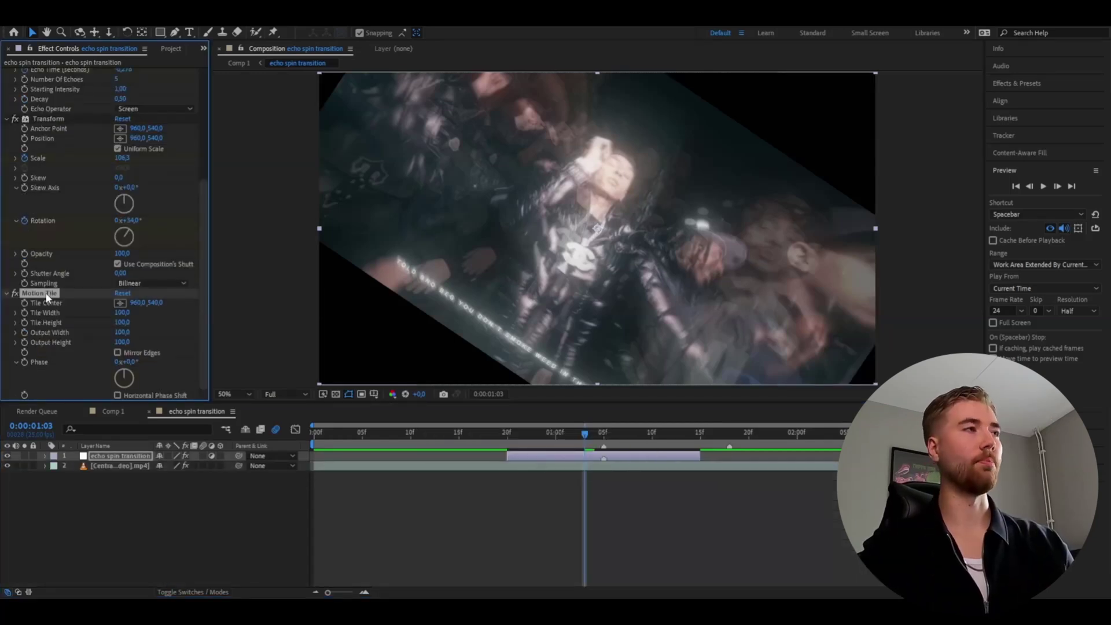
{"action": "left_click_drag", "start_coordinate": [60, 119], "coordinate": [58, 114]}
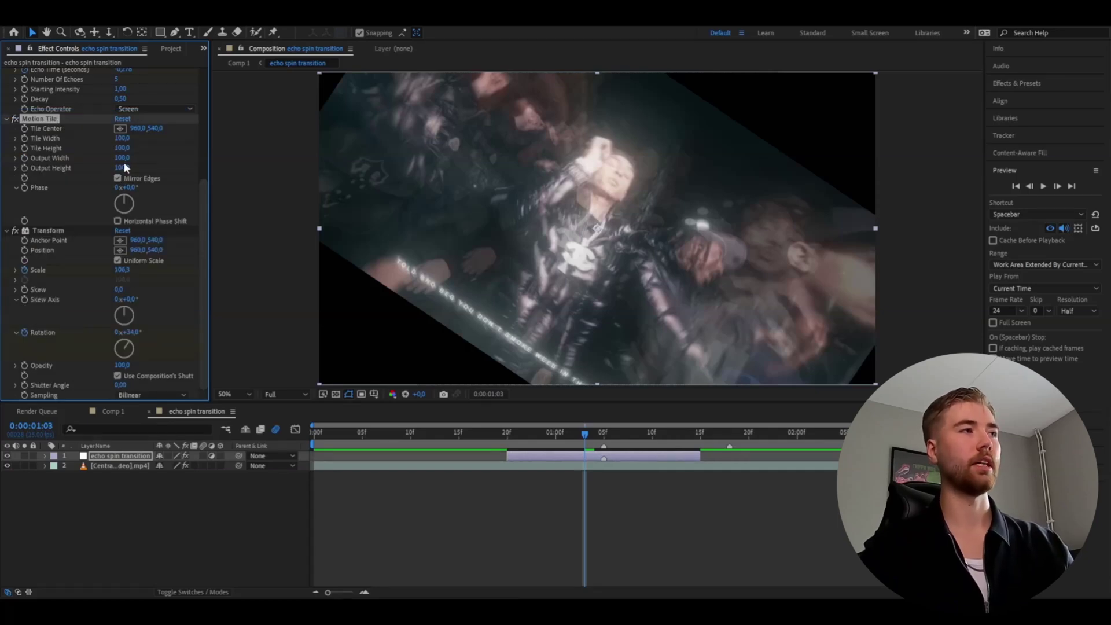
- Set Motion Tile's Output Width and Output Height to 300 with Mirror Edges on, and check frames around 0:00:00:24
{"action": "type", "text": "300"}
{"action": "key", "text": "Return"}
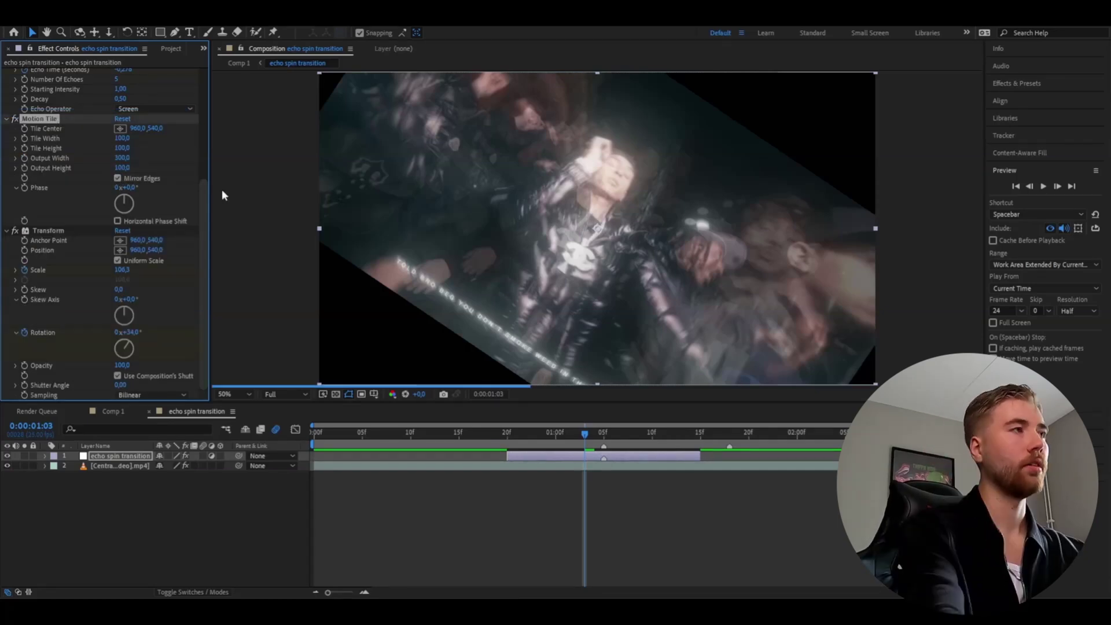
{"action": "left_click", "coordinate": [122, 167]}
{"action": "type", "text": "300"}
{"action": "key", "text": "Return"}
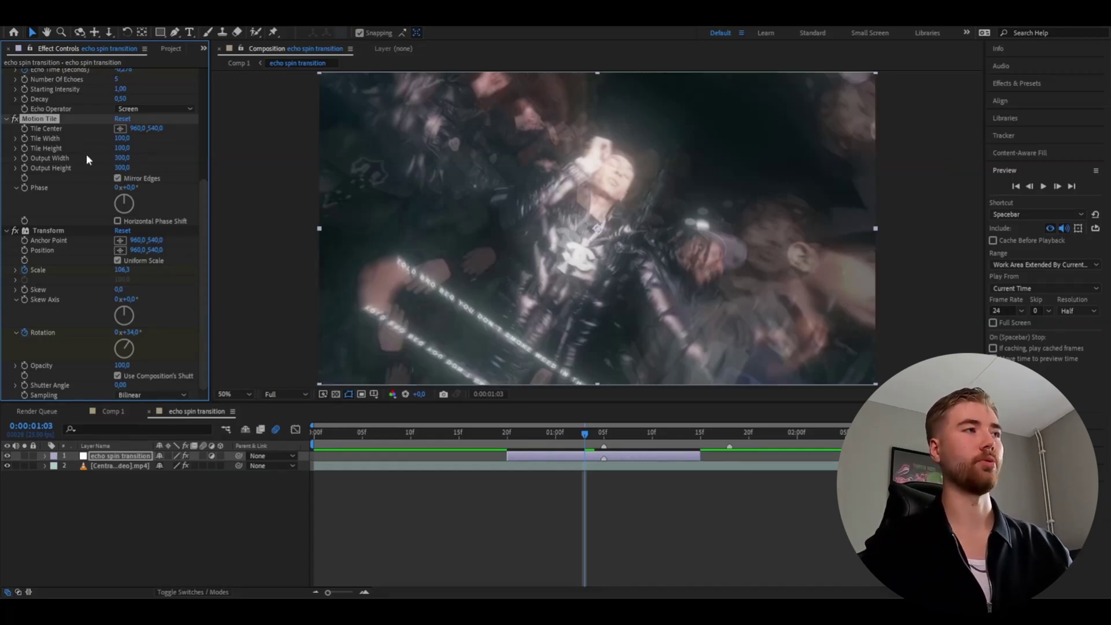
{"action": "left_click_drag", "start_coordinate": [524, 430], "coordinate": [546, 431]}
{"action": "left_click", "coordinate": [568, 491]}
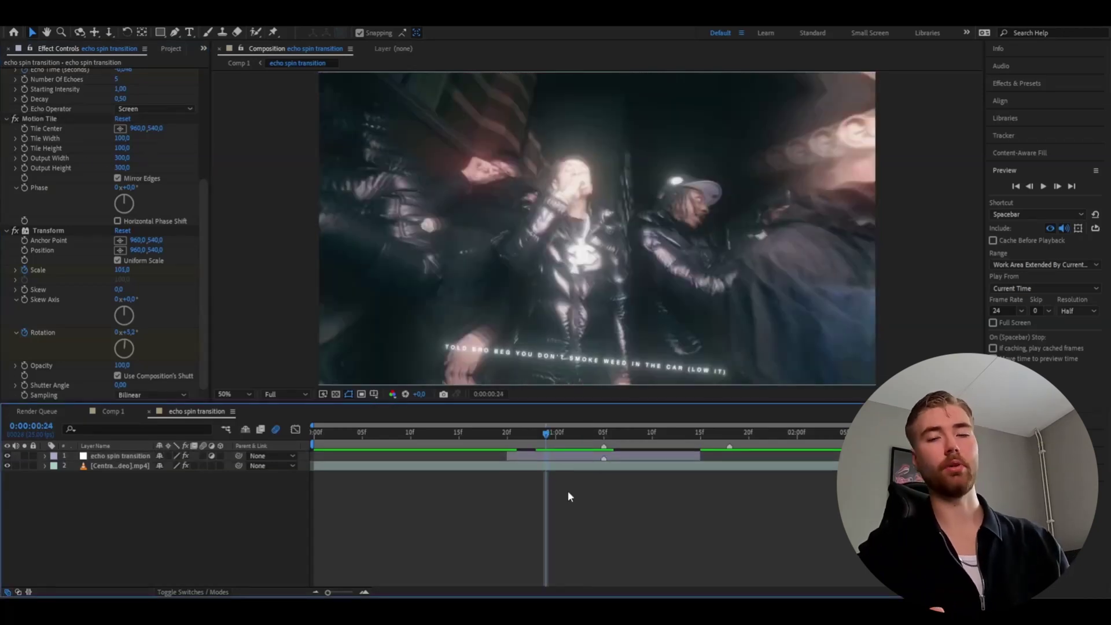
- Enable motion blur on the adjustment layer and preview the transition from 0:00:00:20
{"action": "left_click", "coordinate": [203, 456]}
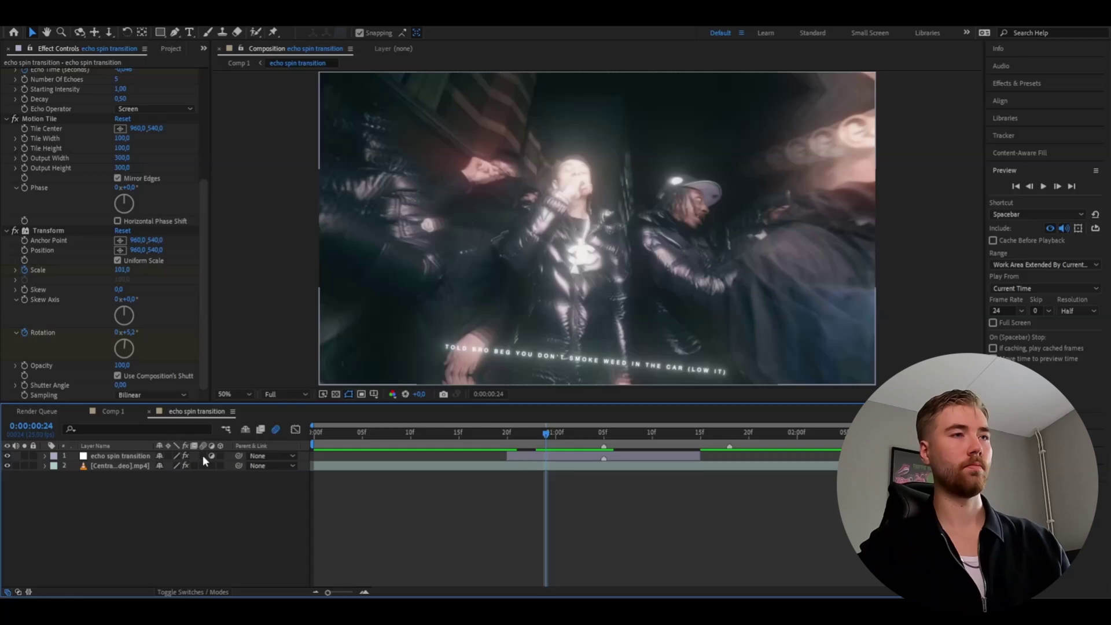
{"action": "left_click", "coordinate": [509, 433]}
{"action": "mouse_move", "coordinate": [510, 435]}
{"action": "left_mouse_down"}
{"action": "mouse_move", "coordinate": [457, 436]}
{"action": "mouse_move", "coordinate": [519, 435]}
{"action": "mouse_move", "coordinate": [490, 433]}
{"action": "mouse_move", "coordinate": [507, 435]}
{"action": "left_mouse_up"}
{"action": "key", "text": "space"}
- Keyframe the adjustment layer's Opacity at 0% on 0:00:00:20, 100% on 0:00:01:05 and 0% on 0:00:01:15
{"action": "left_click", "coordinate": [121, 457]}
{"action": "left_click", "coordinate": [45, 456]}
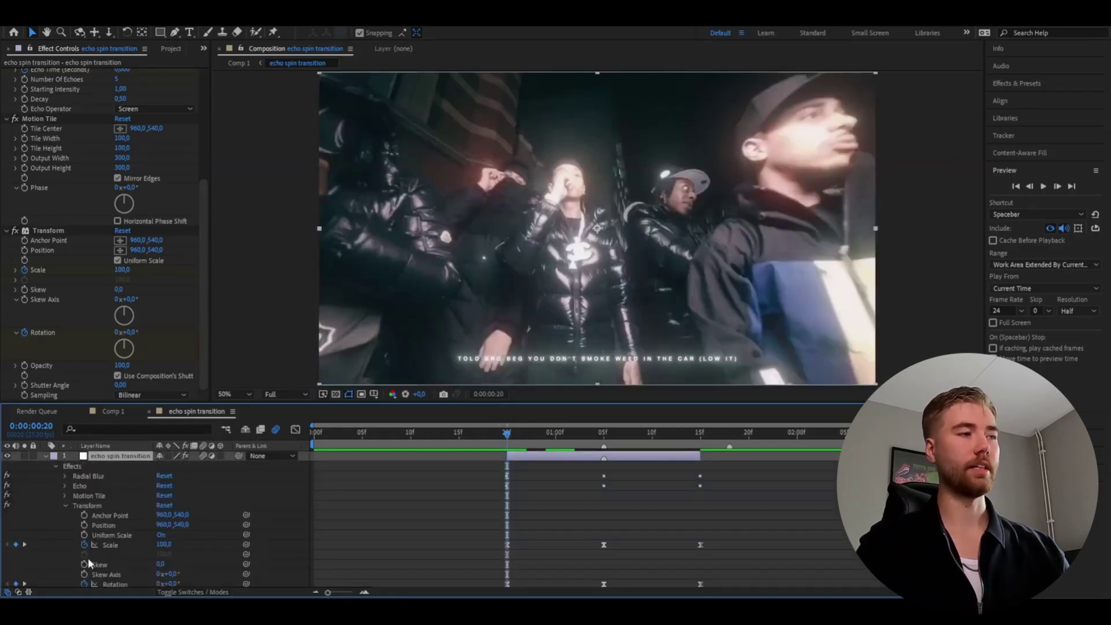
{"action": "left_click", "coordinate": [64, 505]}
{"action": "left_click", "coordinate": [55, 515]}
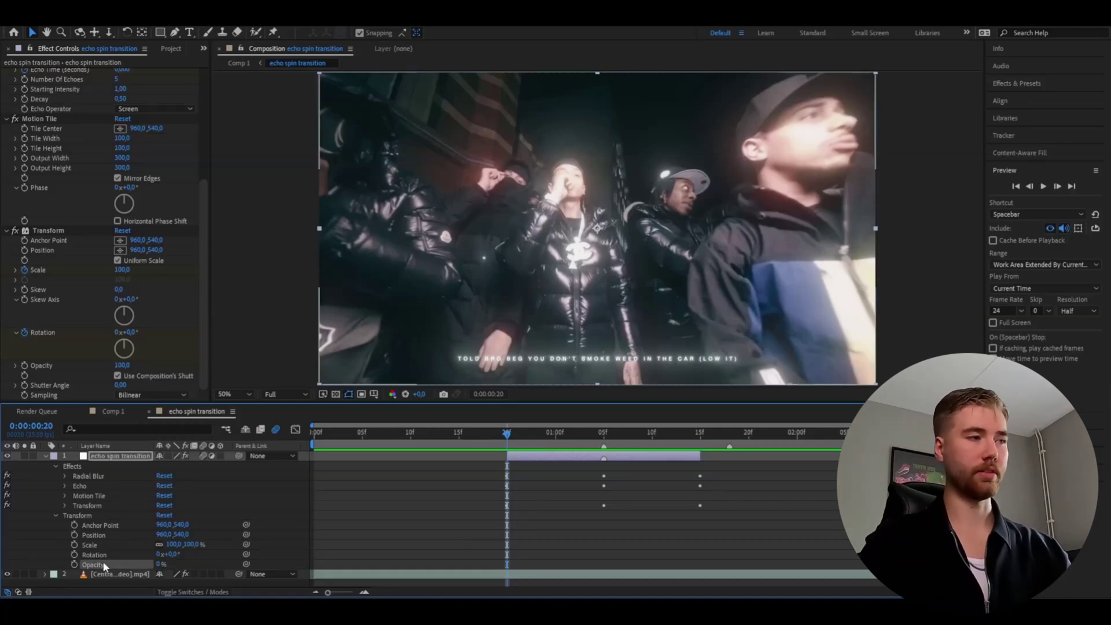
{"action": "left_click", "coordinate": [74, 565]}
{"action": "key", "text": "shift+Page_Down"}
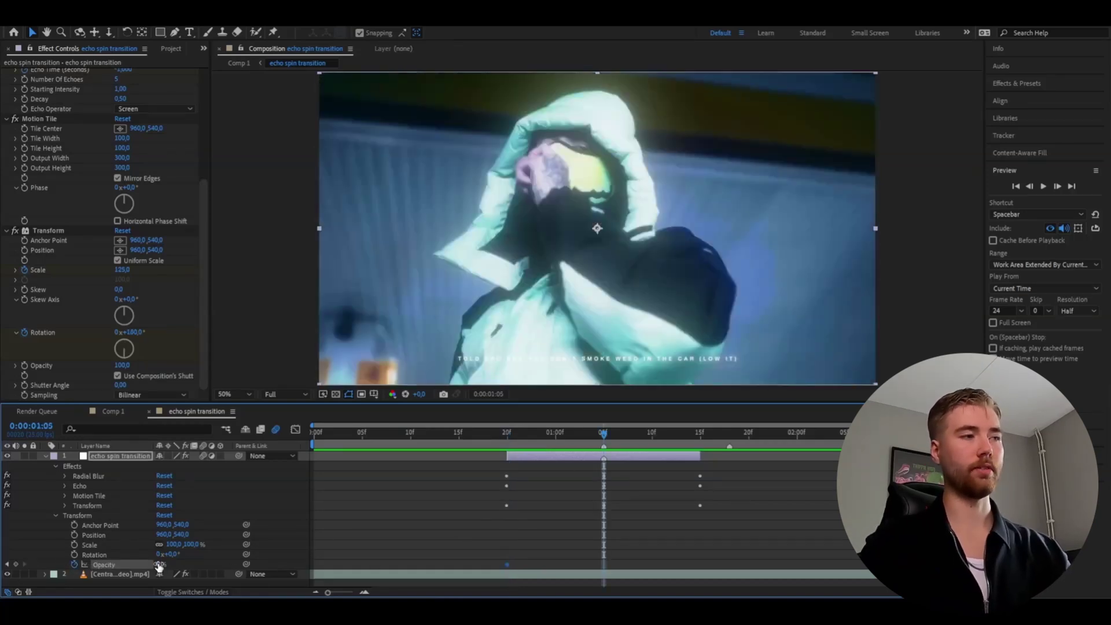
{"action": "key", "text": "shift+Page_Down"}
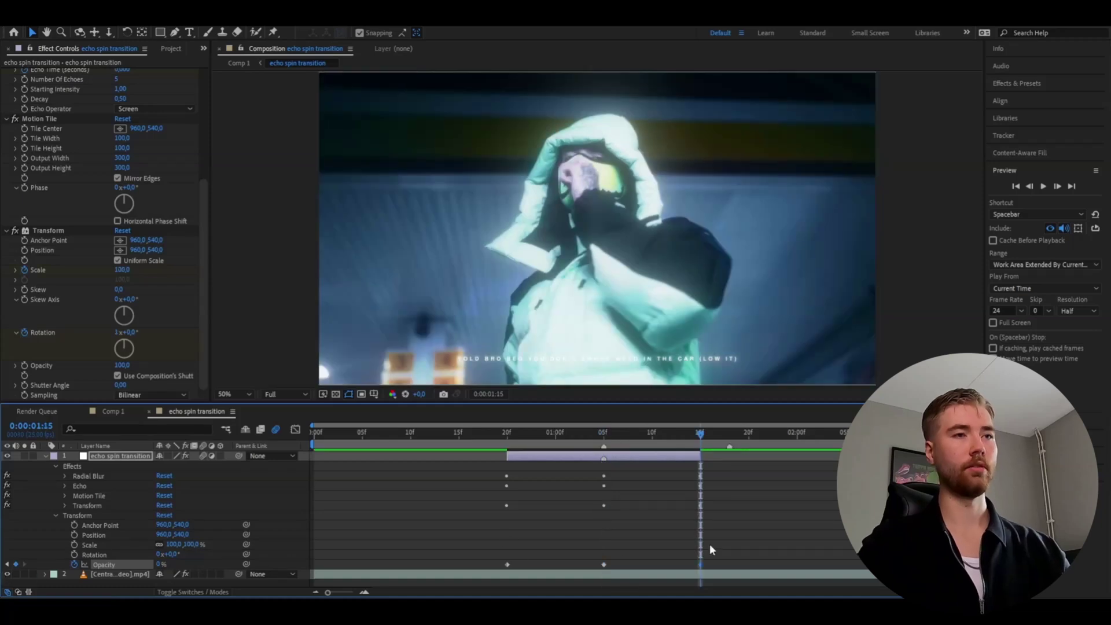
- Easy Ease the three Opacity keyframes and, in the Graph Editor, pull the first one's outgoing handle upward for a steep start
{"action": "left_click_drag", "start_coordinate": [710, 544], "coordinate": [456, 553]}
{"action": "key", "text": "shift+F3"}
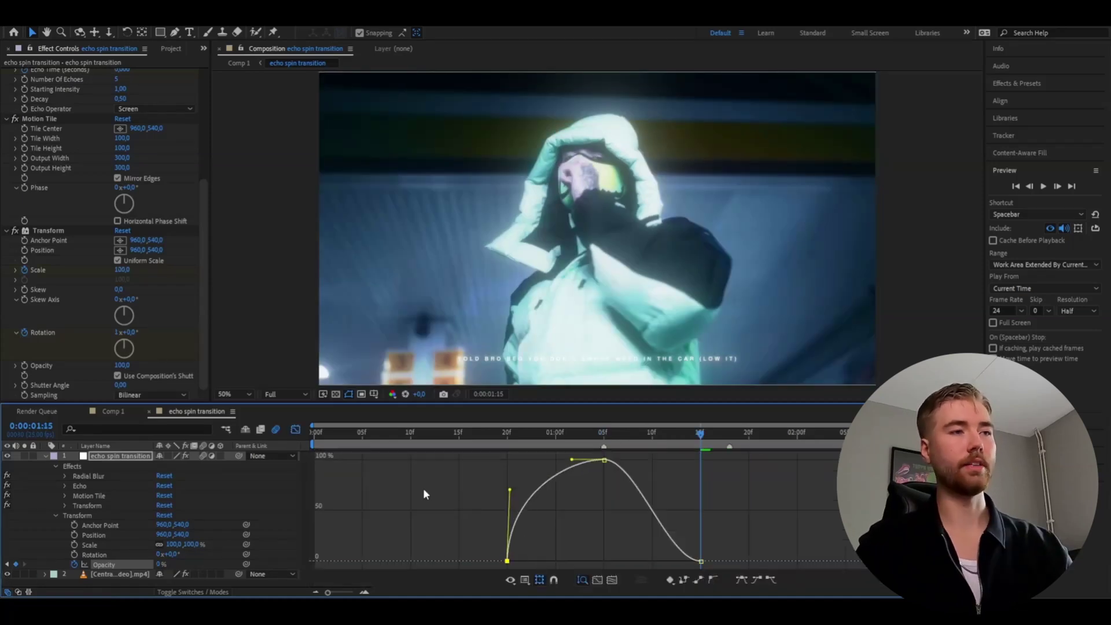